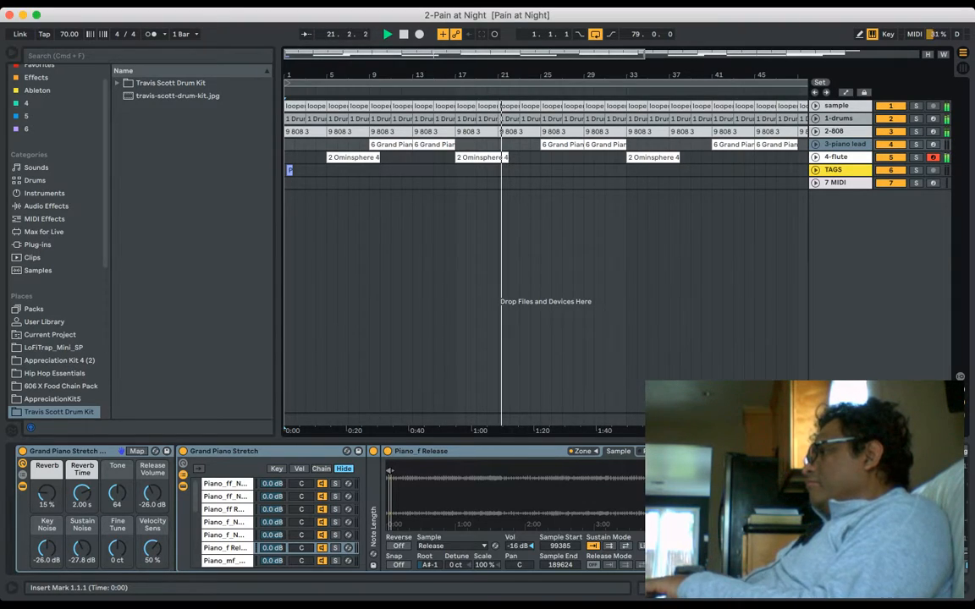
Step: Stop the song, and expand the sample track and select its first clip
key("space")
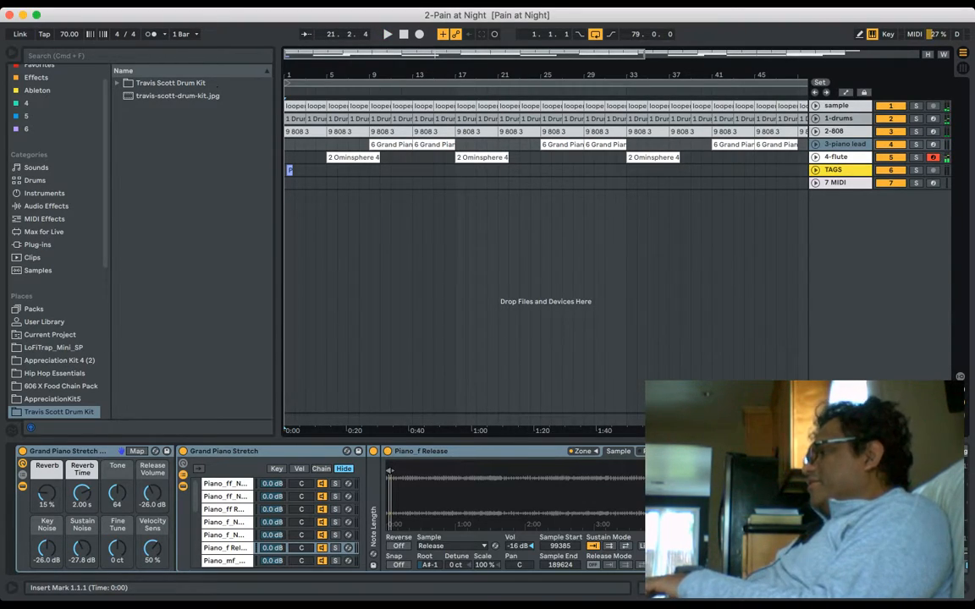
key("super+Tab")
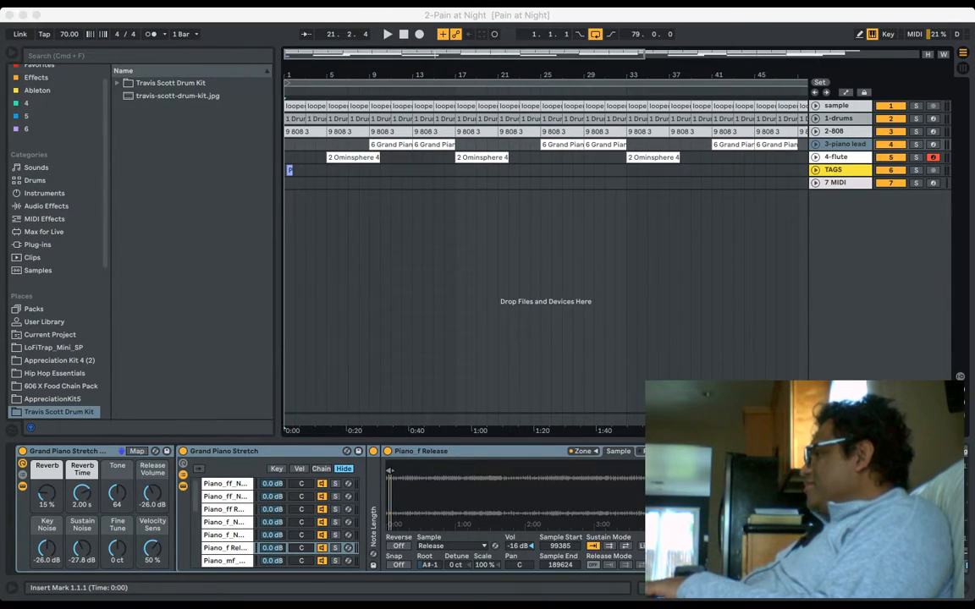
left_click(815, 106)
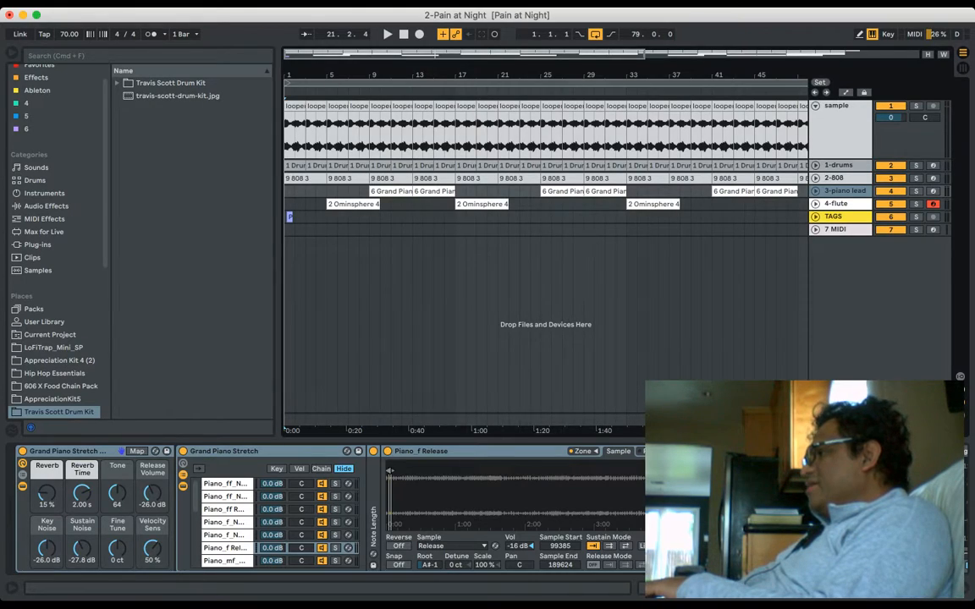
left_click(838, 118)
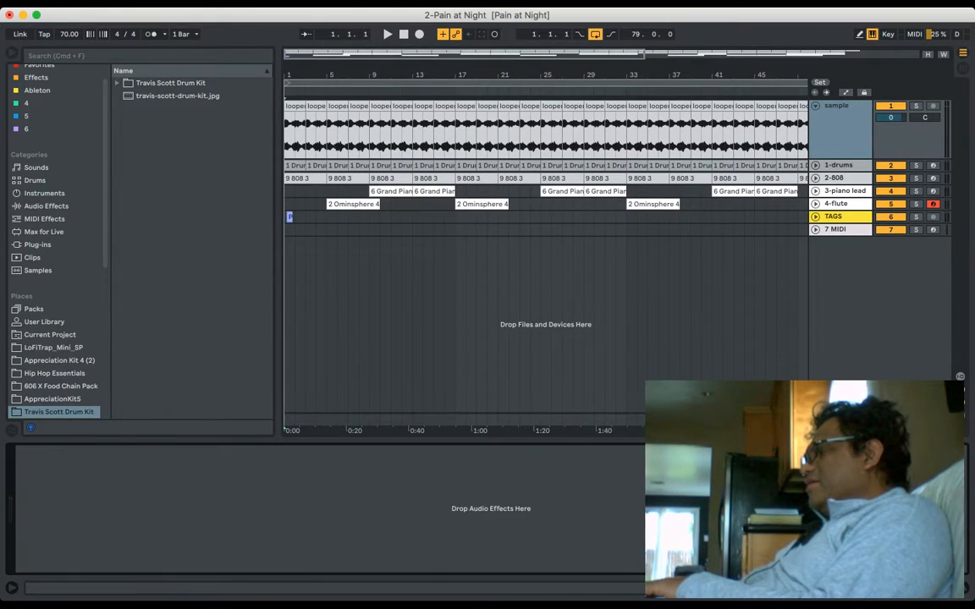
left_click(337, 134)
left_click(295, 134)
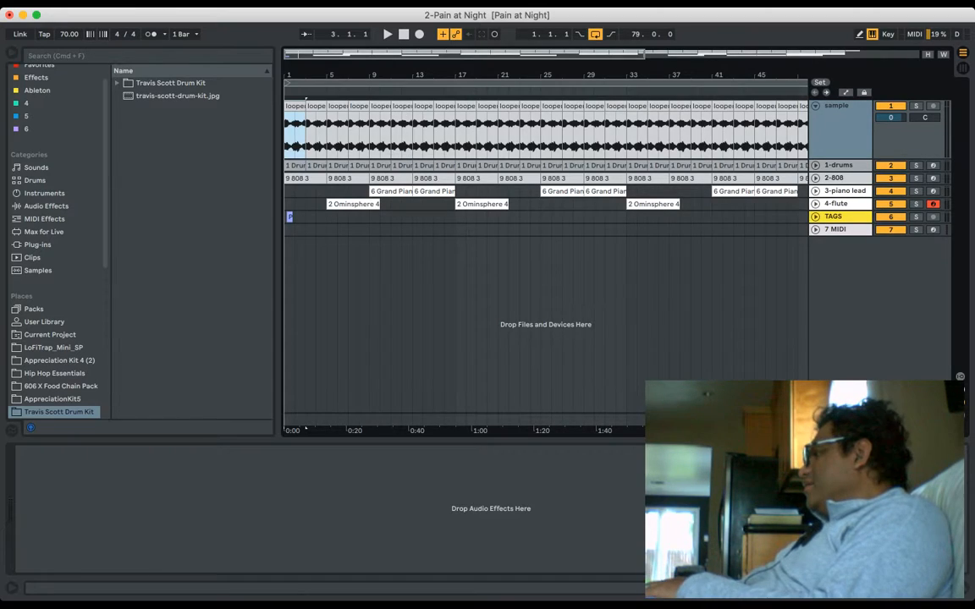
Step: Solo the sample track and listen to it from bar 1
left_click(916, 106)
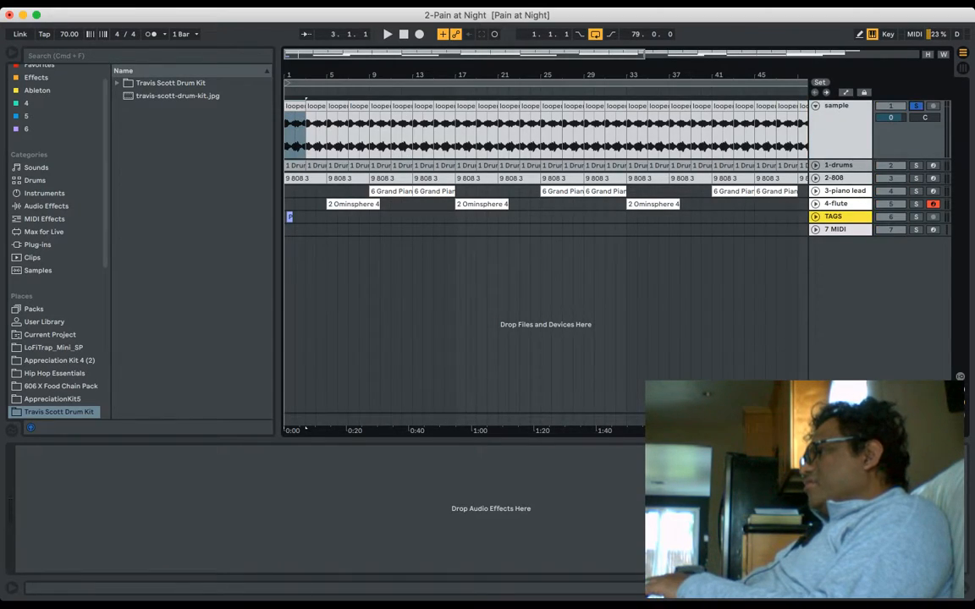
key("space")
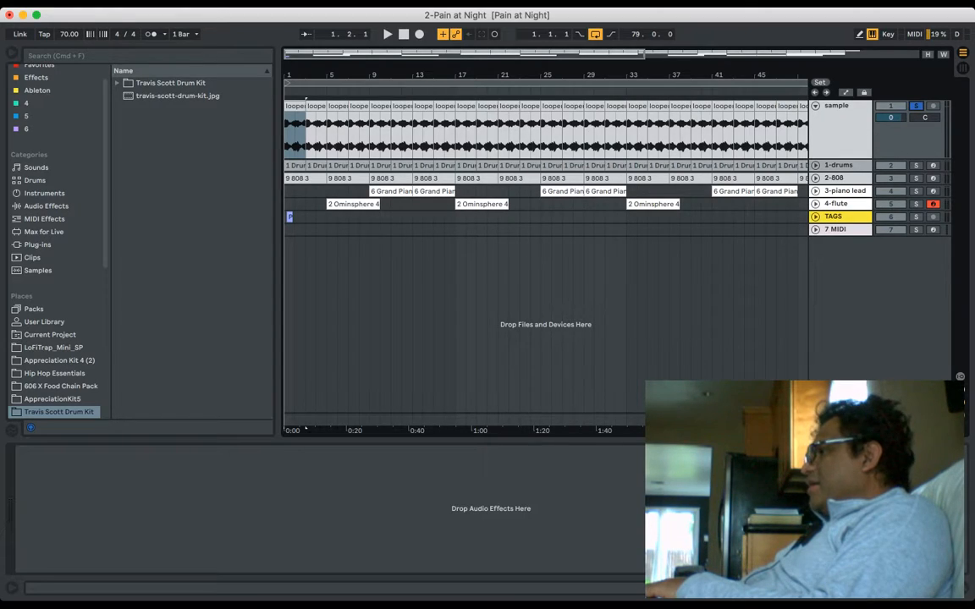
key("space")
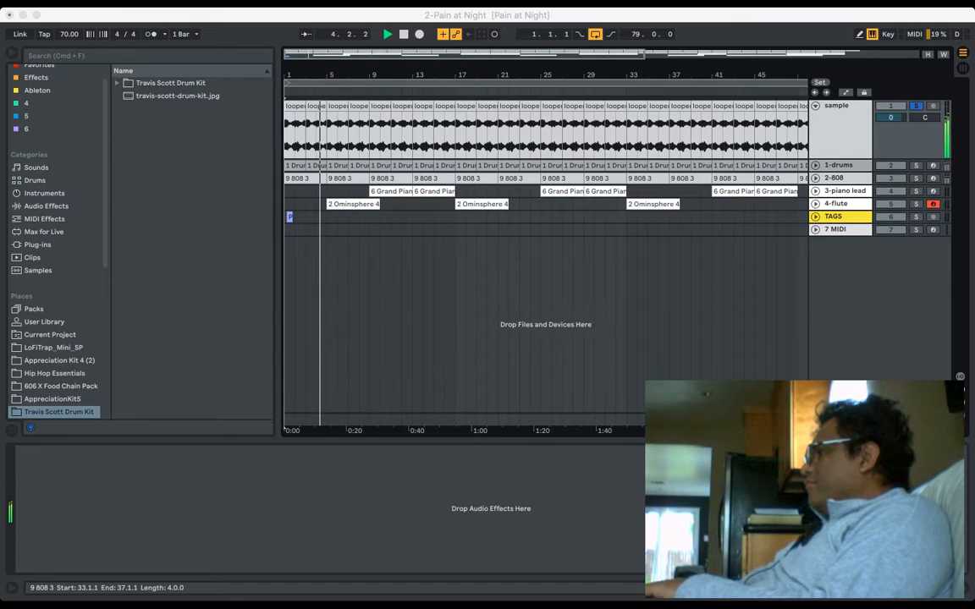
key("space")
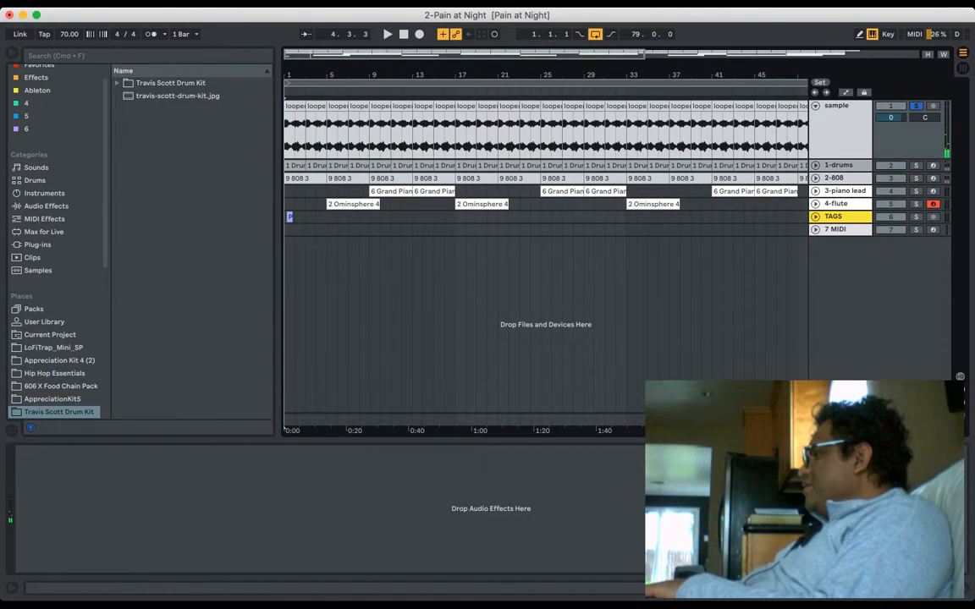
Step: Collapse the sample track and expand 1-drums, opening its first clip in the note editor
key("u")
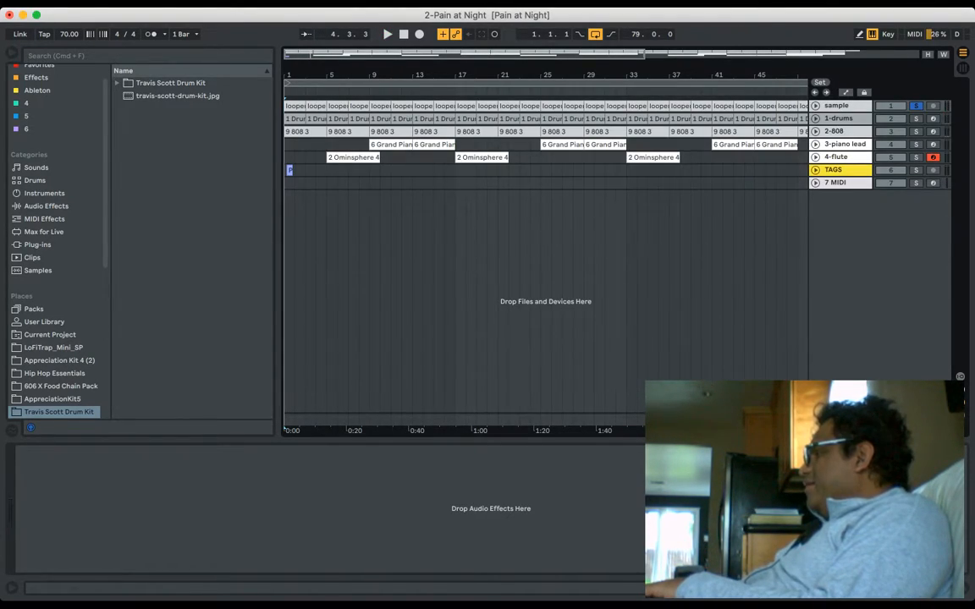
key("u")
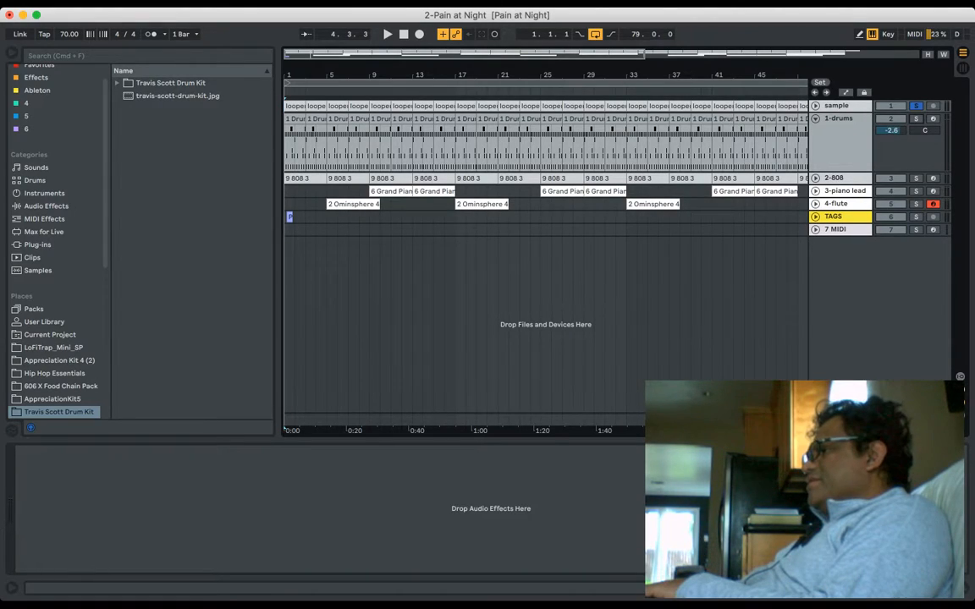
double_click(295, 144)
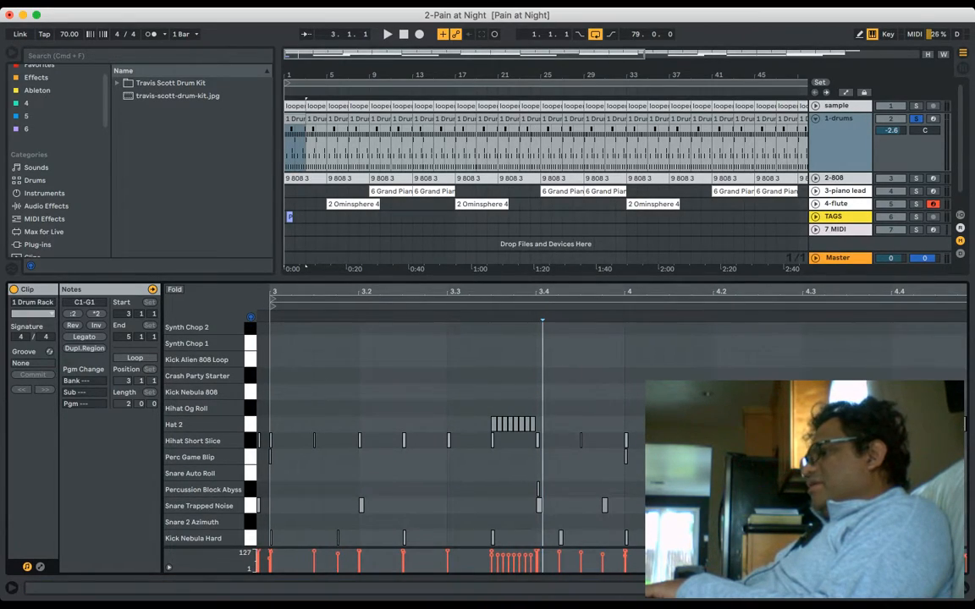
Step: View the Abyss Kit drum rack, and reopen the first drum clip with its envelope shown
key("shift+Tab")
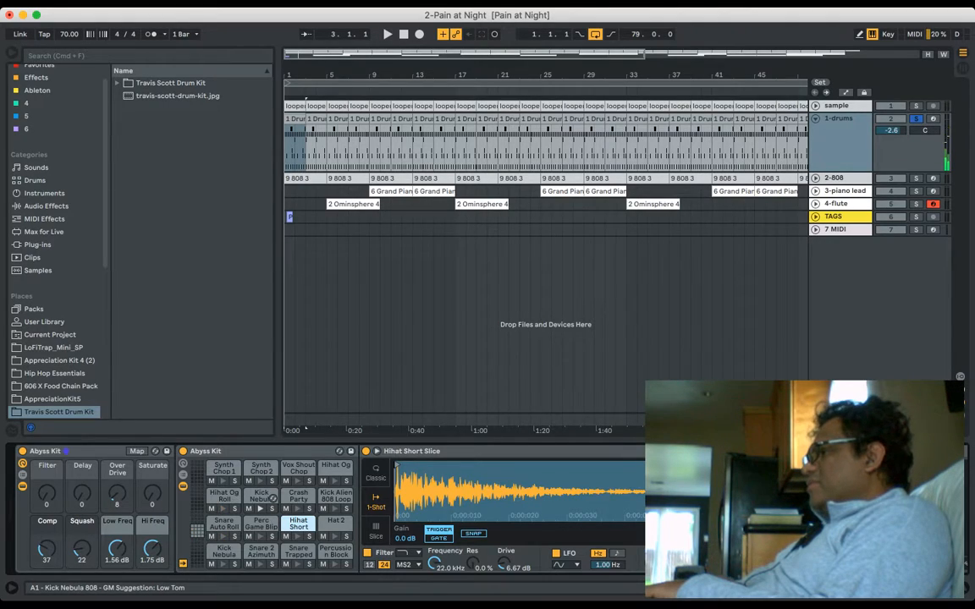
double_click(295, 118)
scroll(533, 423, "right", 1)
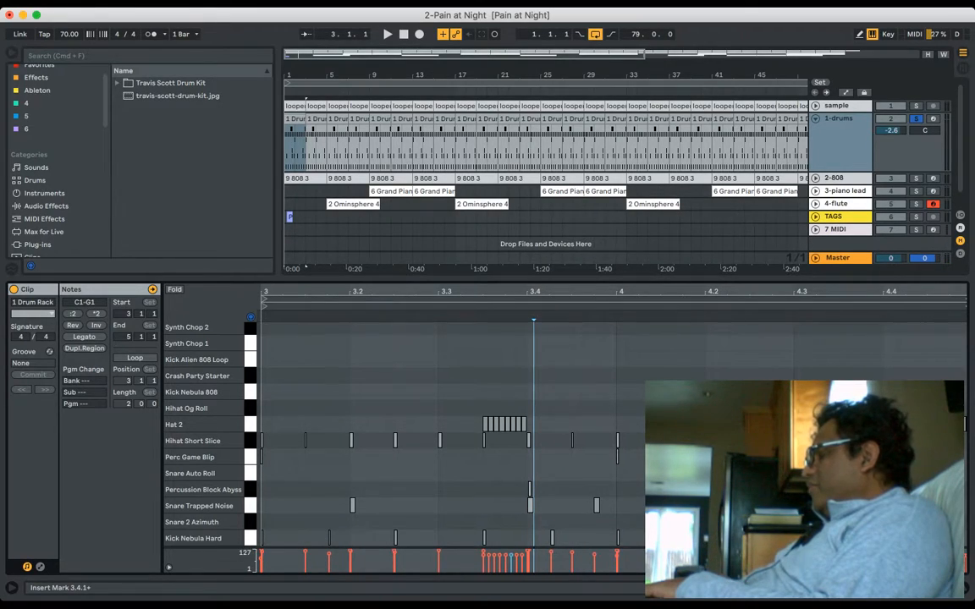
scroll(533, 423, "right", 1)
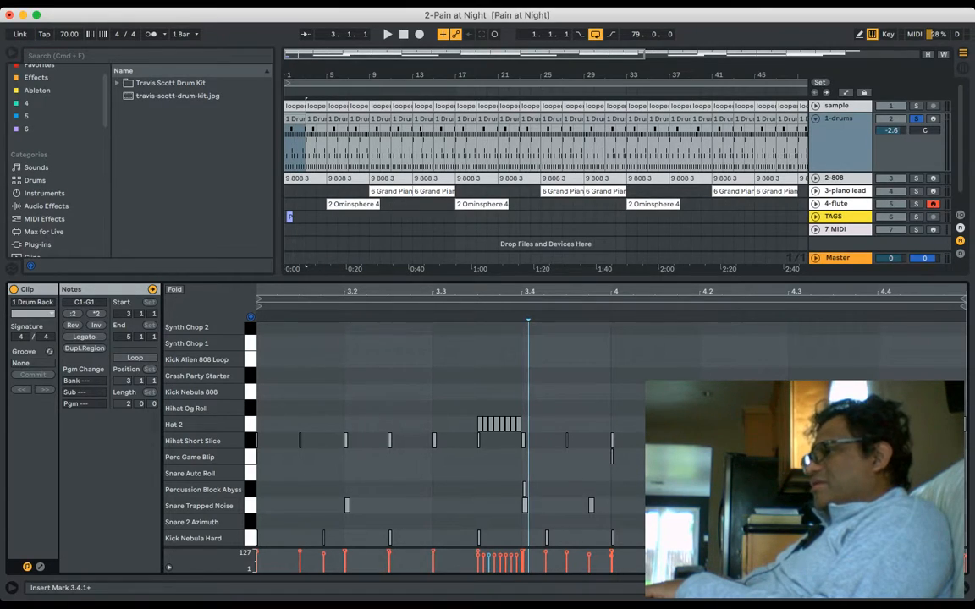
left_click(152, 290)
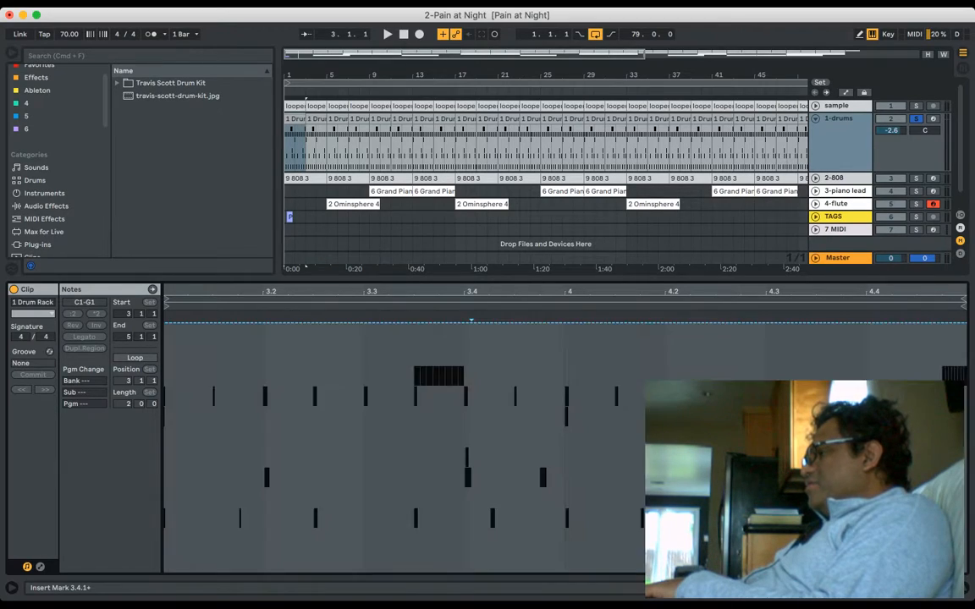
key("super+a")
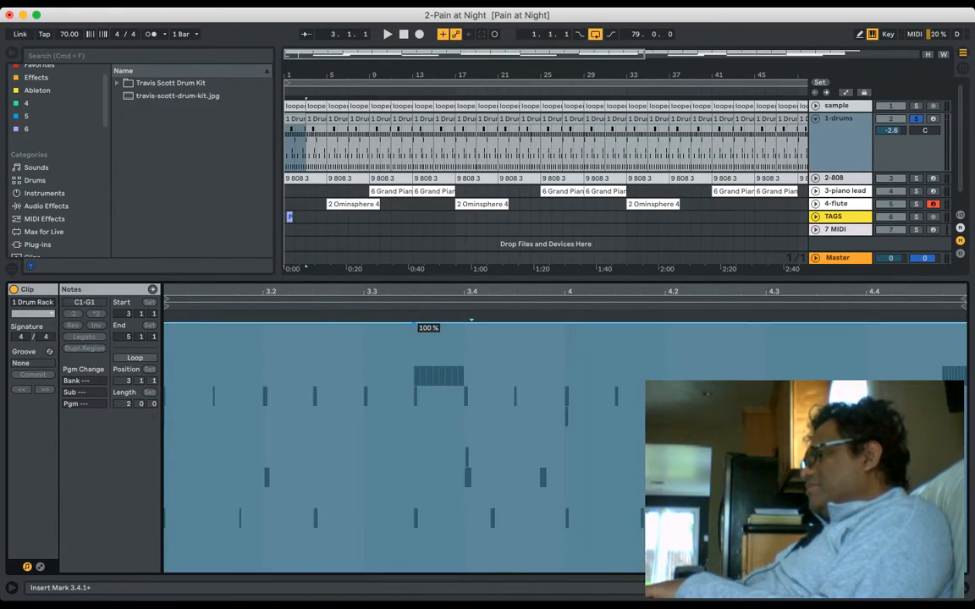
mouse_move(428, 322)
left_mouse_down()
mouse_move(428, 386)
mouse_move(440, 387)
left_mouse_up()
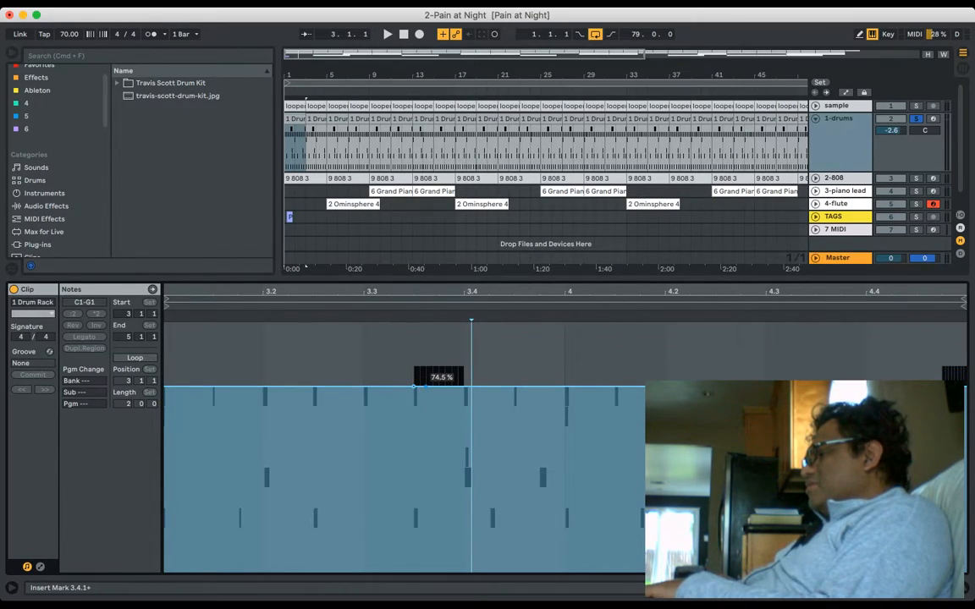
key("super+z")
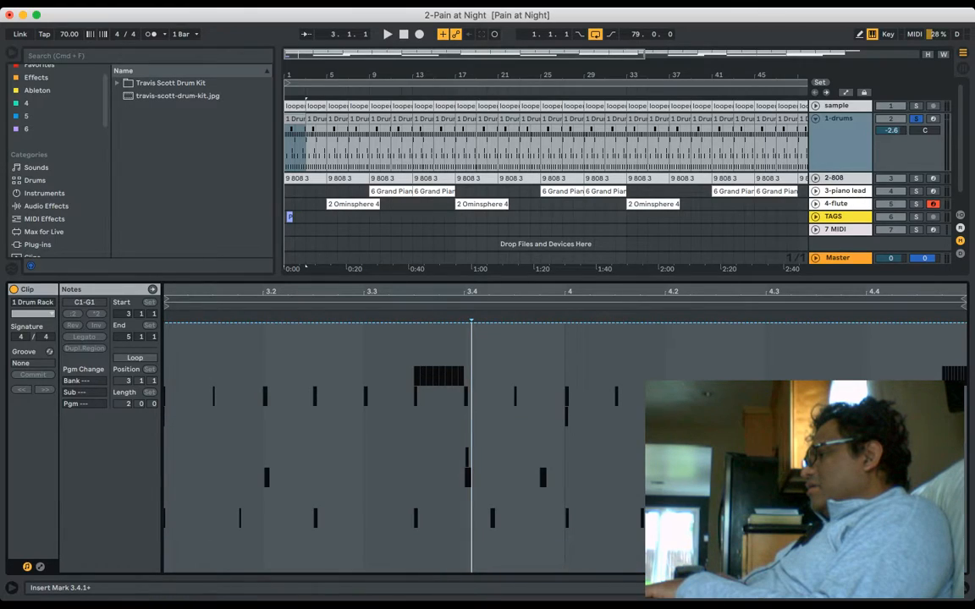
key("super+z")
Step: Shape falling envelope ramps over both Hat 2 rolls, the first from 100% at 3.3.3 and the second down to 75.3%, auditioning the drums
left_click_drag(414, 322, 463, 387)
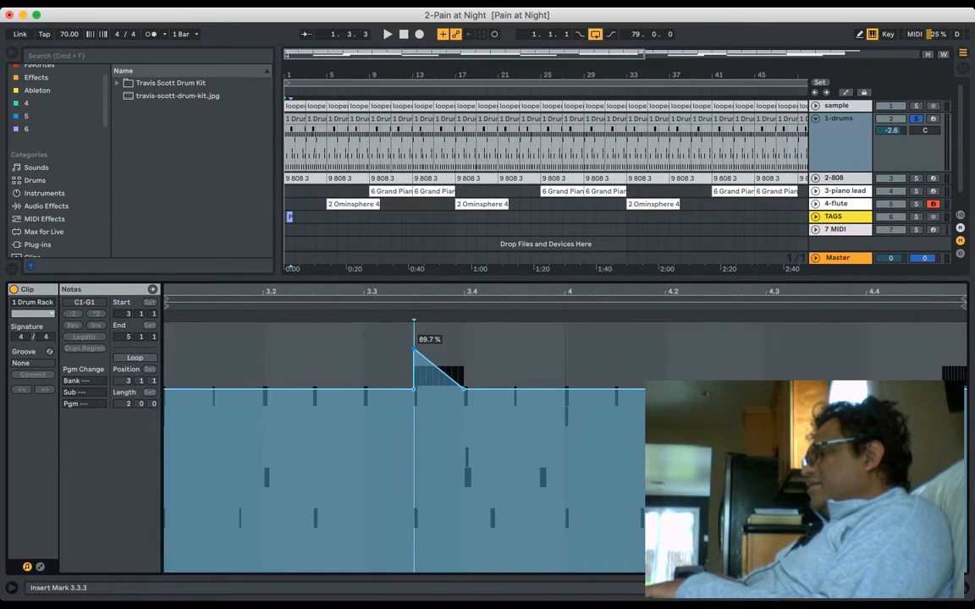
left_click_drag(414, 348, 414, 324)
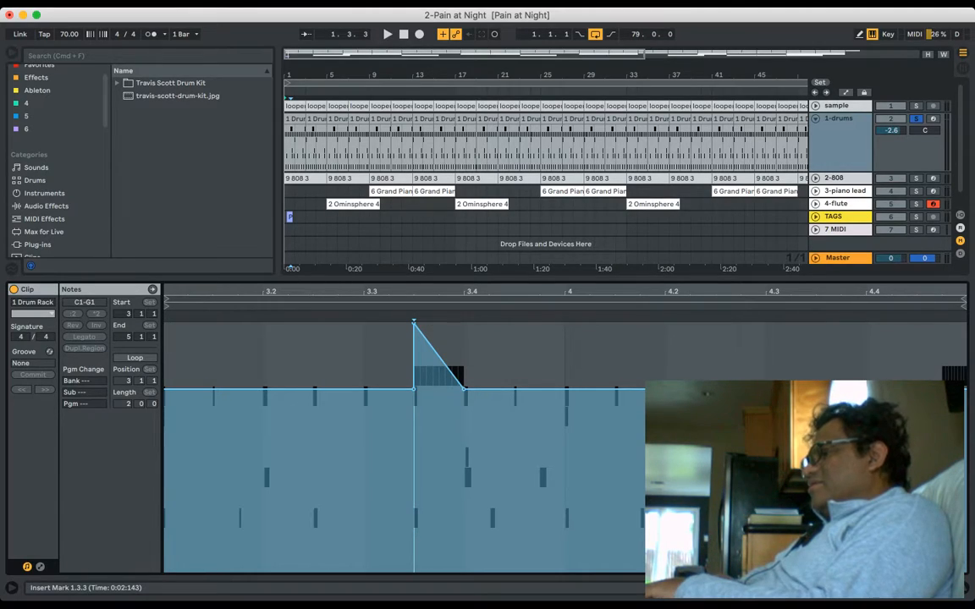
key("space")
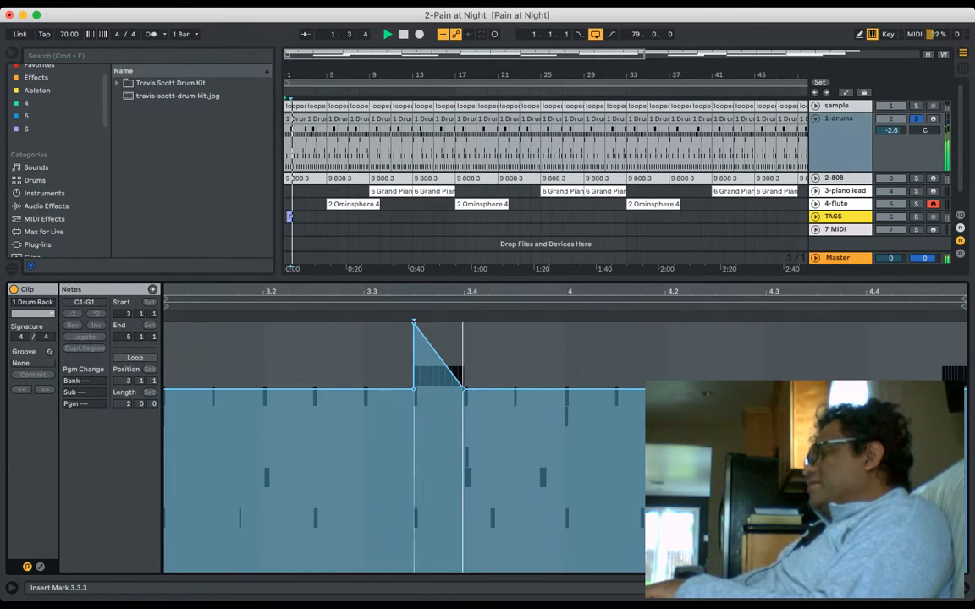
key("space")
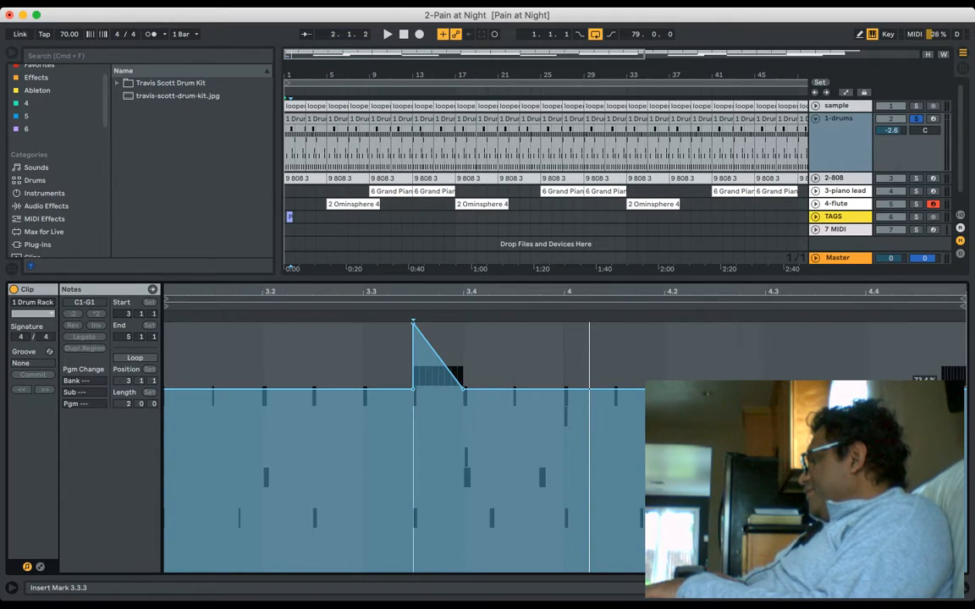
mouse_move(942, 377)
left_mouse_down()
mouse_move(942, 325)
mouse_move(942, 372)
left_mouse_up()
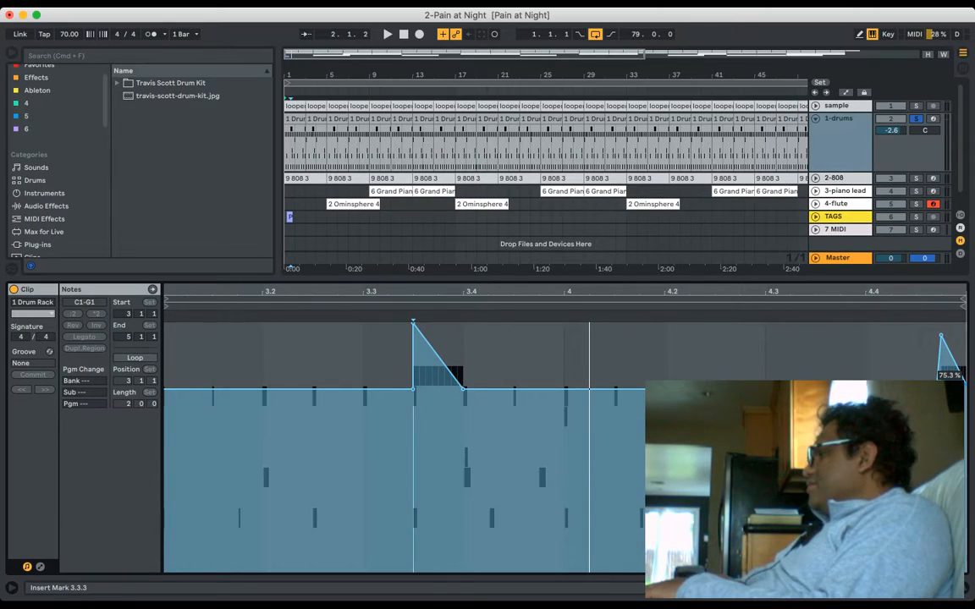
key("space")
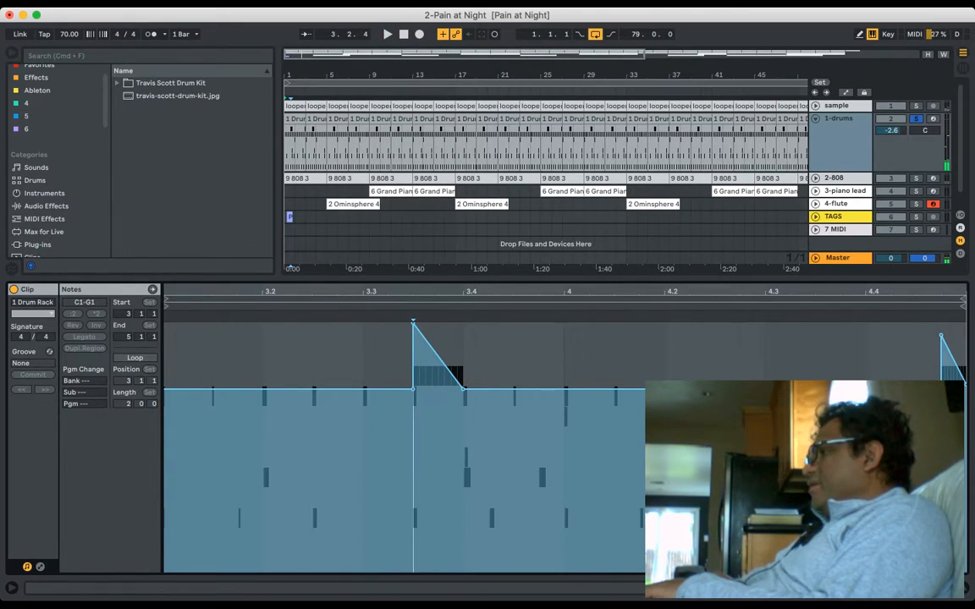
Step: Unsolo the 1-drums track and return its clip to the note display in a shorter editor
left_click(915, 118)
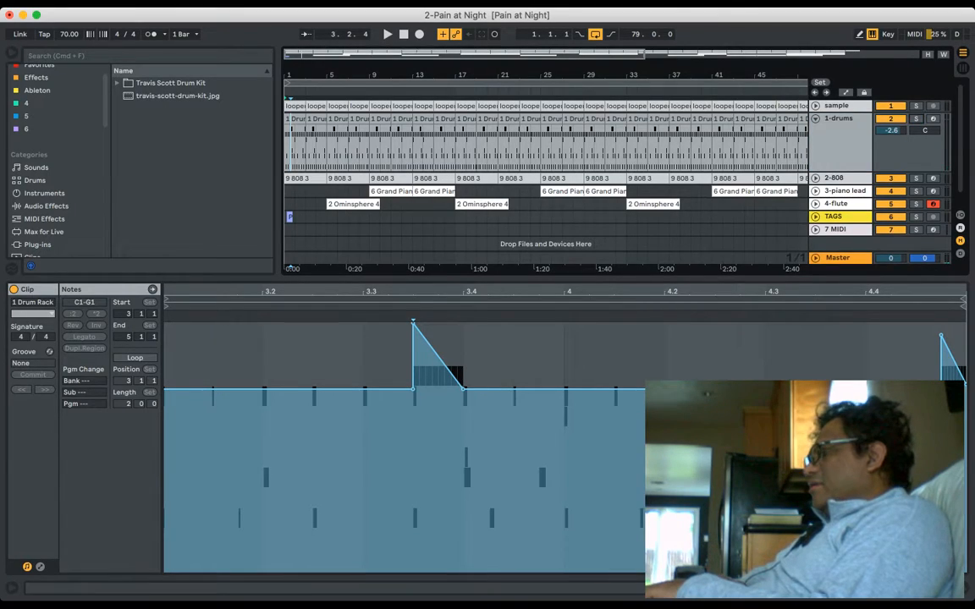
left_click(152, 290)
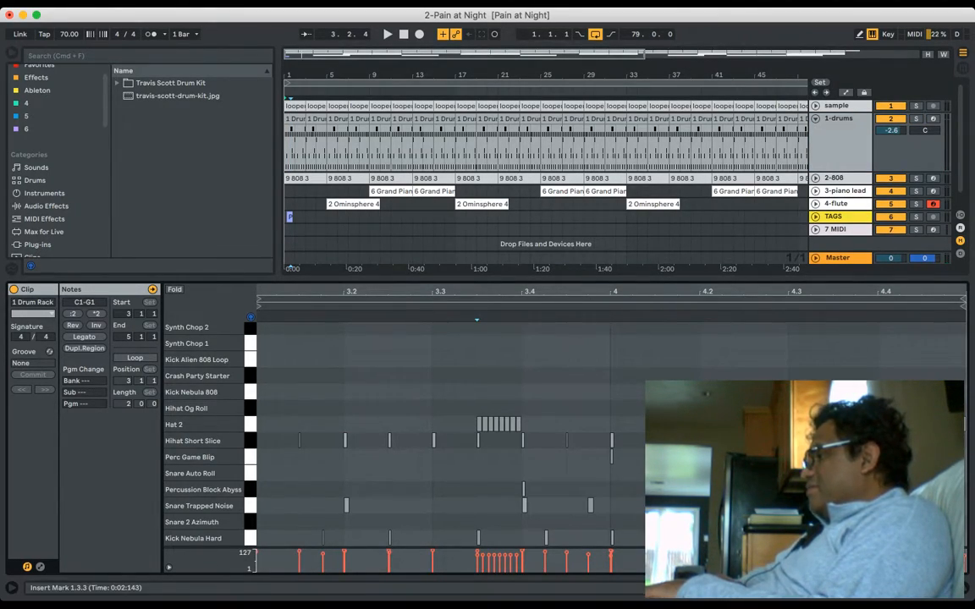
left_click_drag(484, 279, 484, 322)
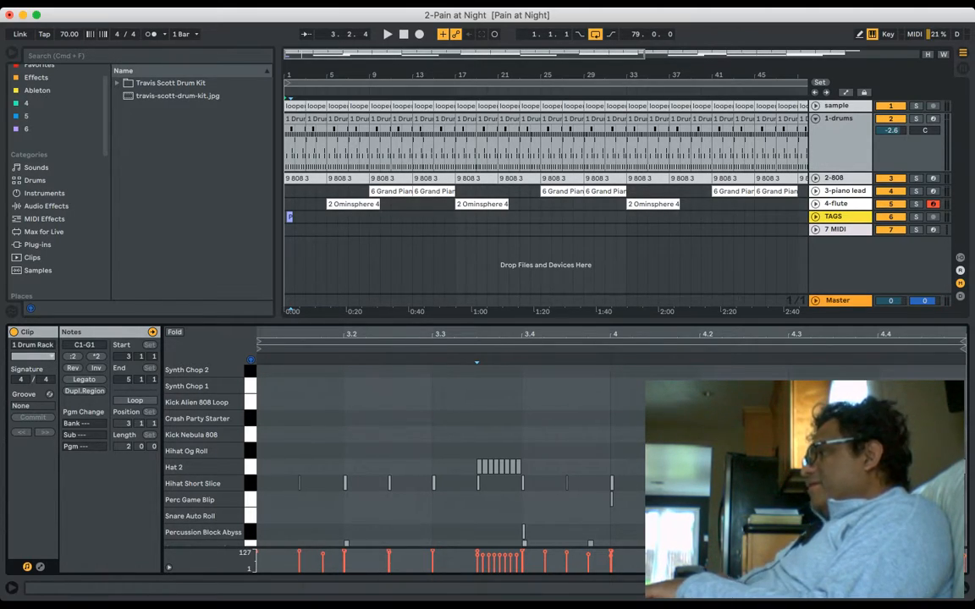
Step: Examine the Abyss Kit drum rack and the sampler settings of its Hihat Short Slice pad
key("shift+Tab")
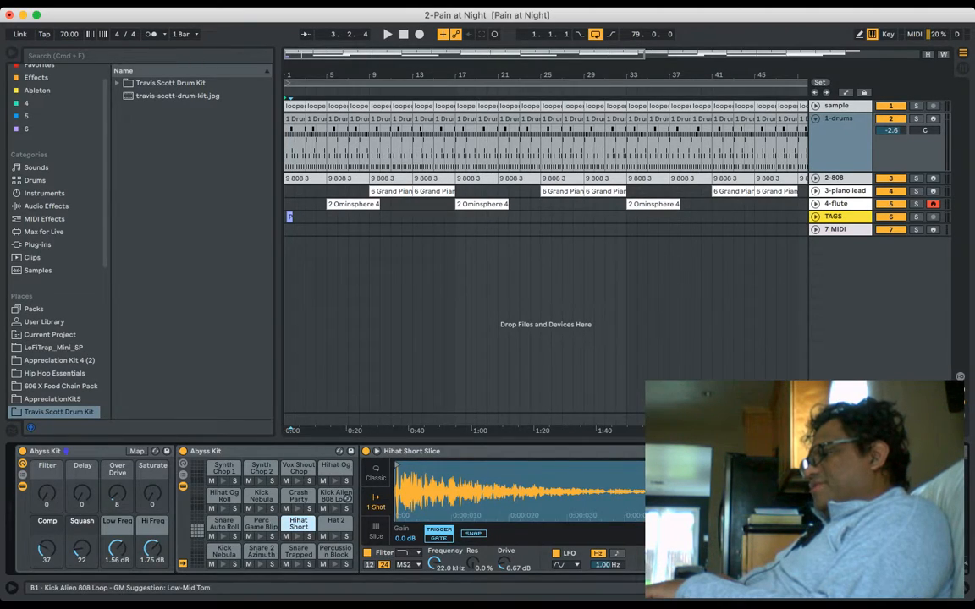
scroll(296, 497, "left", 2)
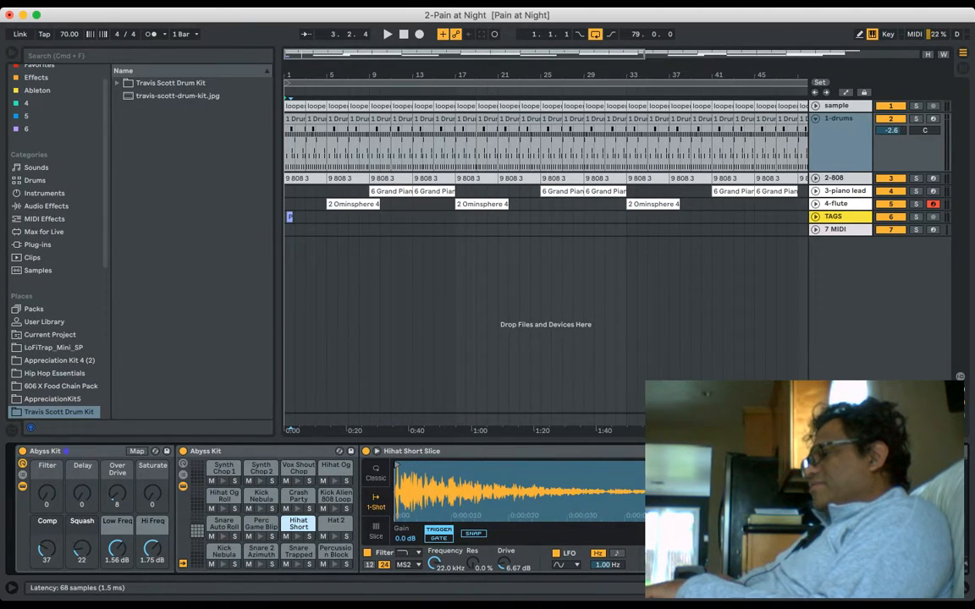
scroll(339, 498, "right", 6)
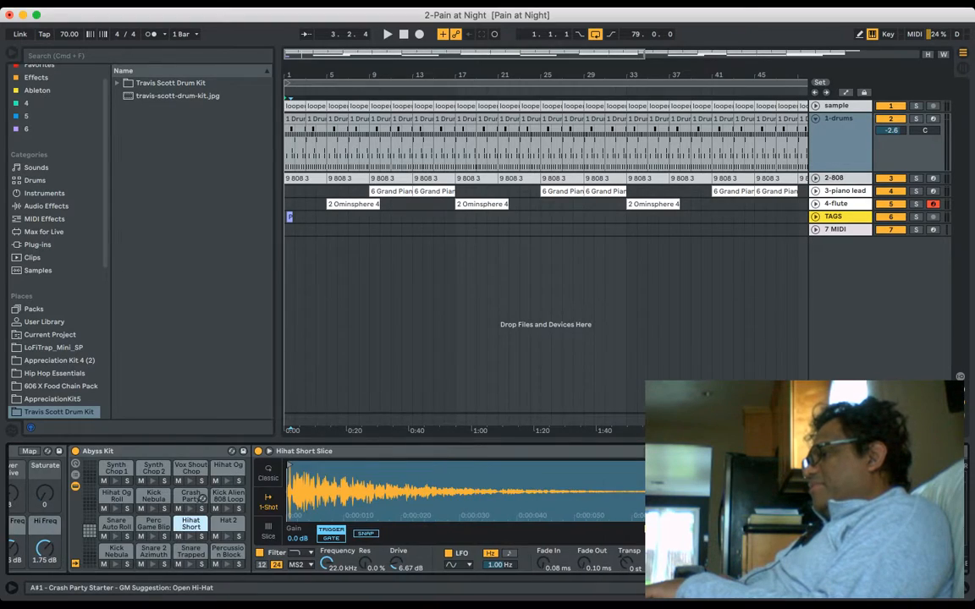
scroll(339, 497, "right", 3)
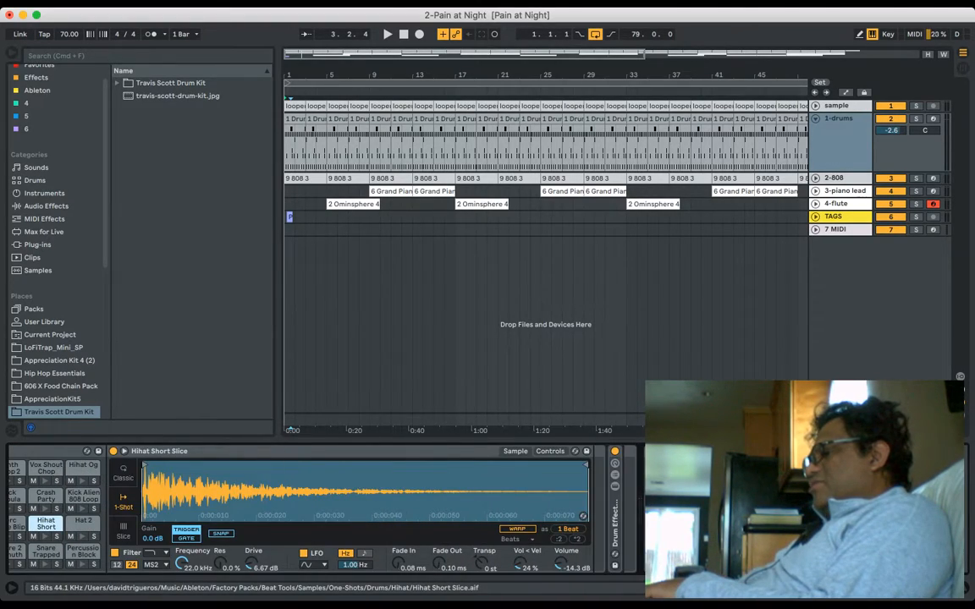
scroll(339, 498, "right", 1)
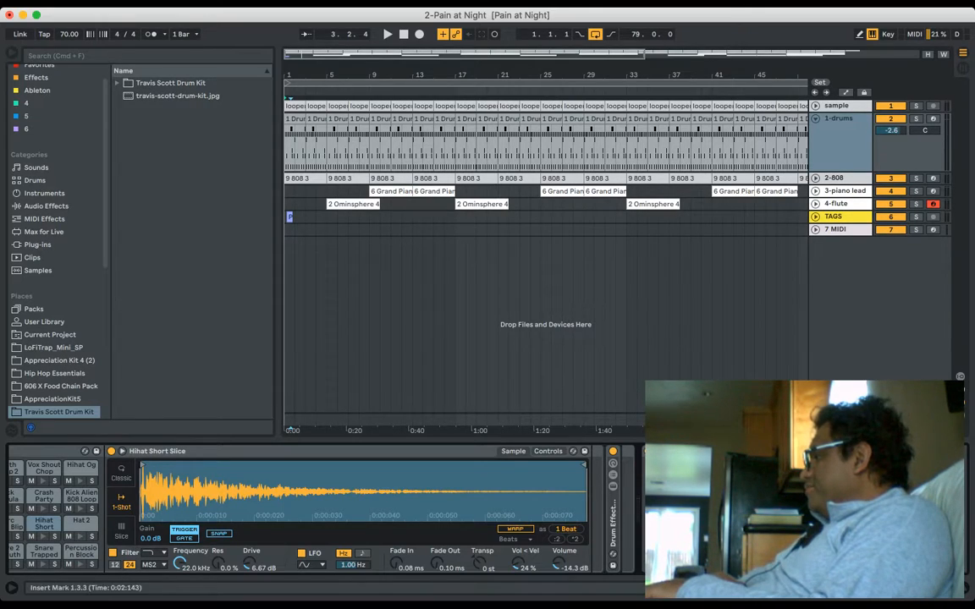
Step: Listen to the soloed drums, and expand the 2-808 track to show its notes and devices
key("space")
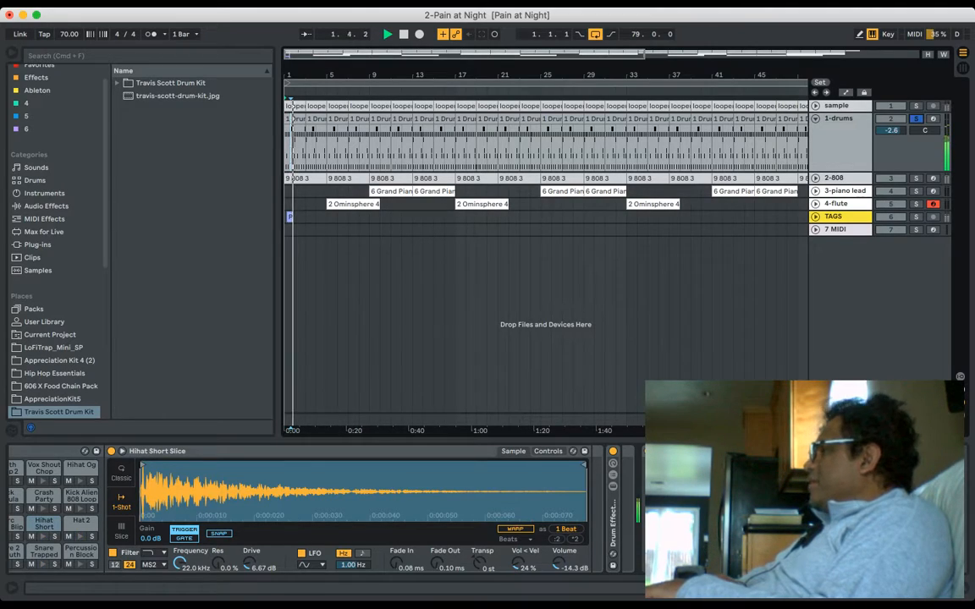
key("space")
key("Down")
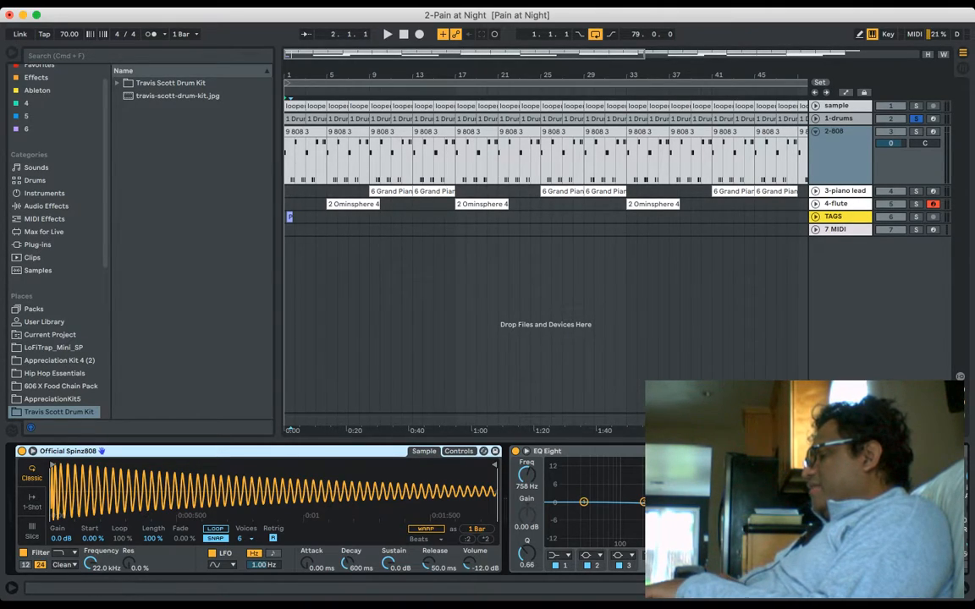
Step: Examine the 2-808 track's device chain, from the Official Spinz808 sampler through EQ Eight to the sidechained Compressor
scroll(339, 508, "right", 4)
scroll(339, 508, "right", 2)
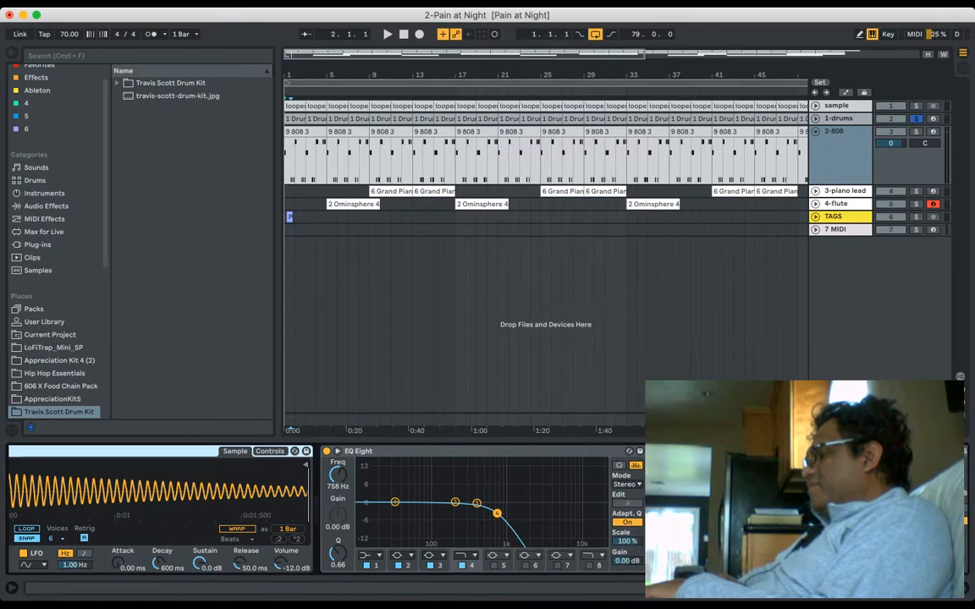
scroll(339, 508, "right", 8)
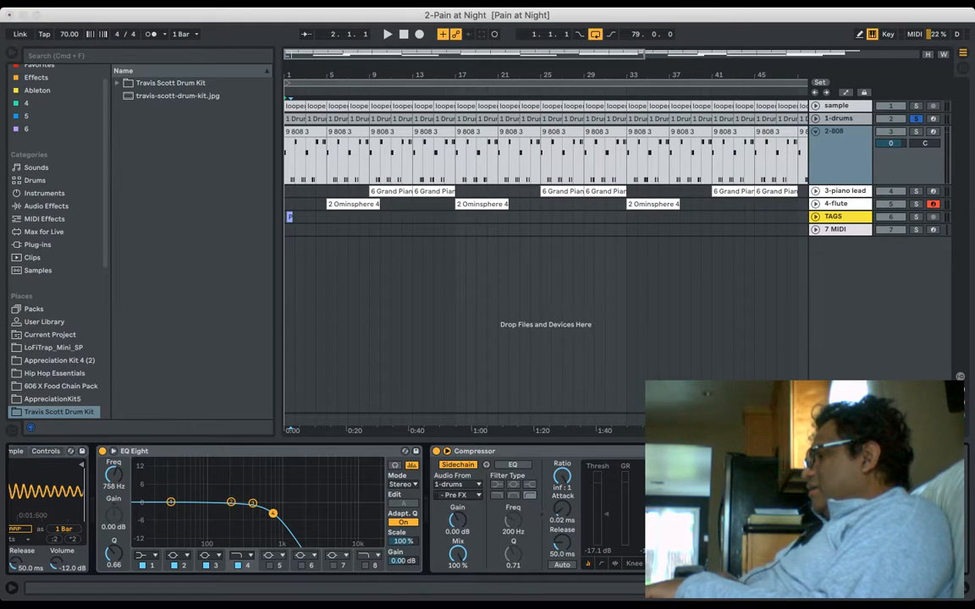
scroll(339, 508, "right", 2)
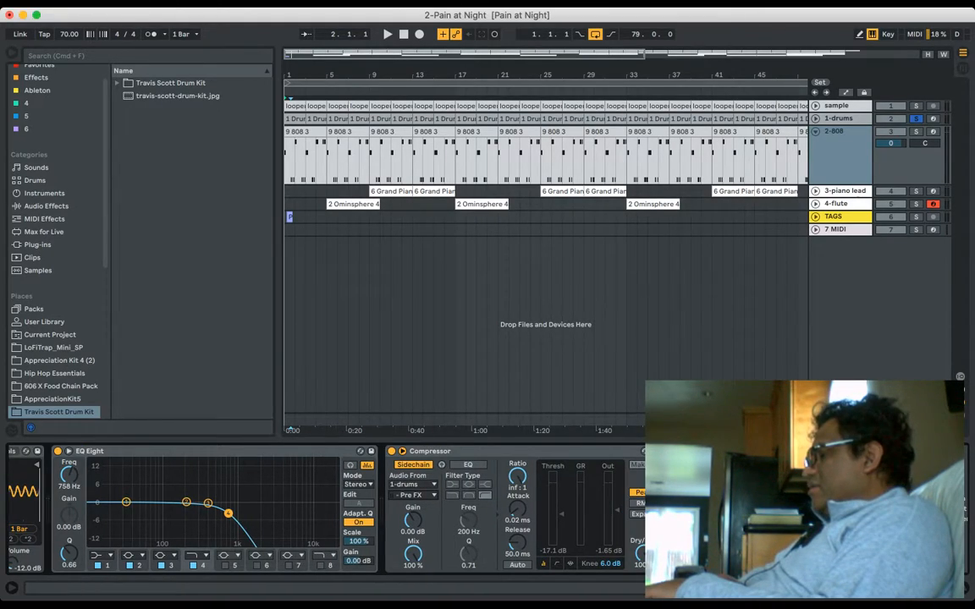
scroll(339, 508, "right", 2)
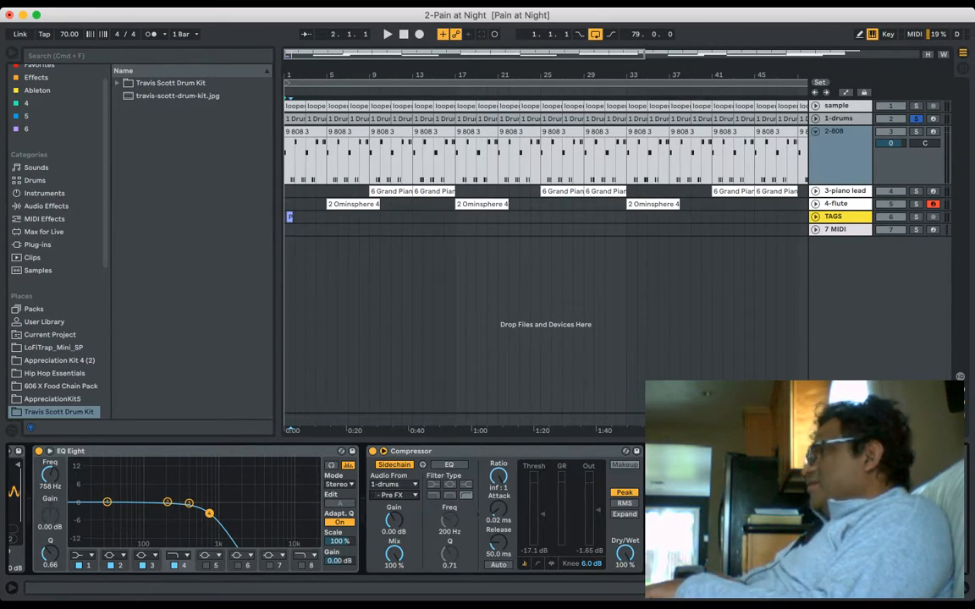
Step: Solo the 2-808 track, audition it from bar 1, and open the notes of its first clip
left_click(916, 131)
left_click(286, 101)
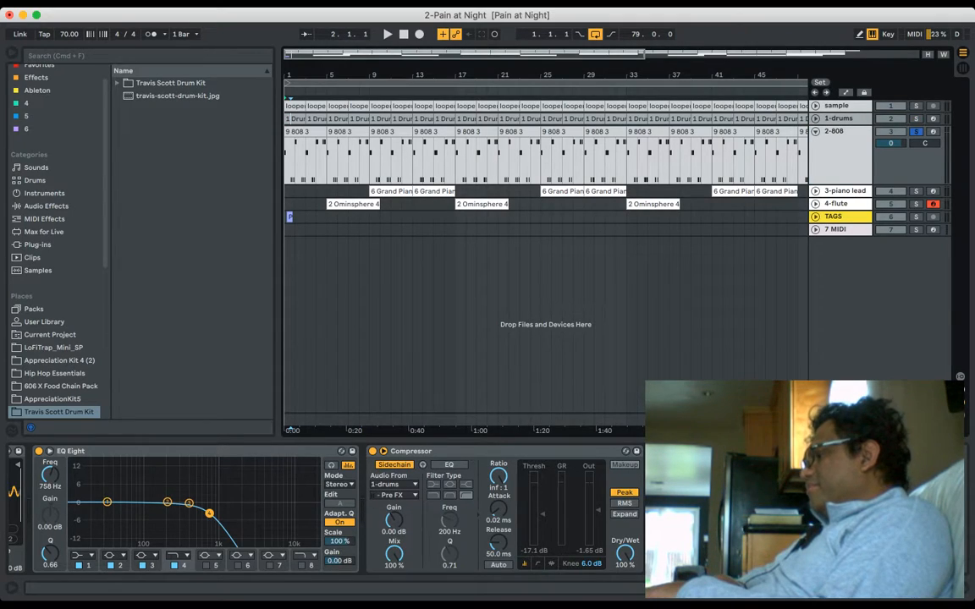
key("space")
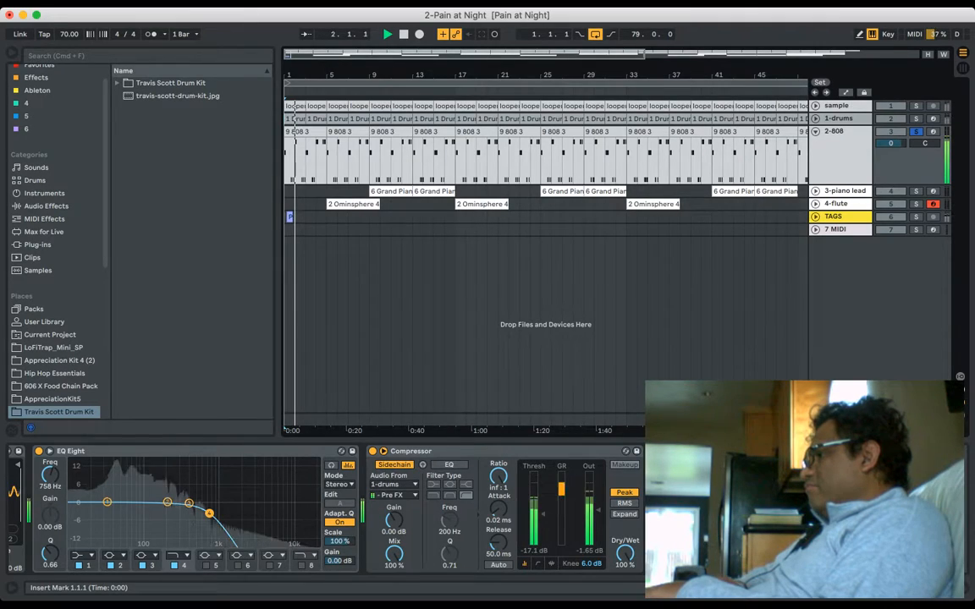
double_click(305, 156)
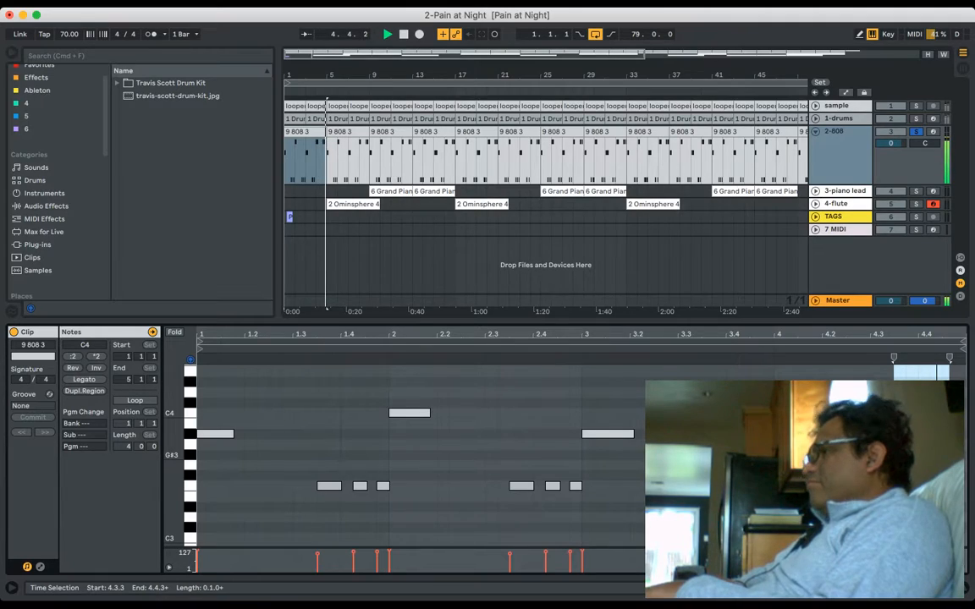
key("space")
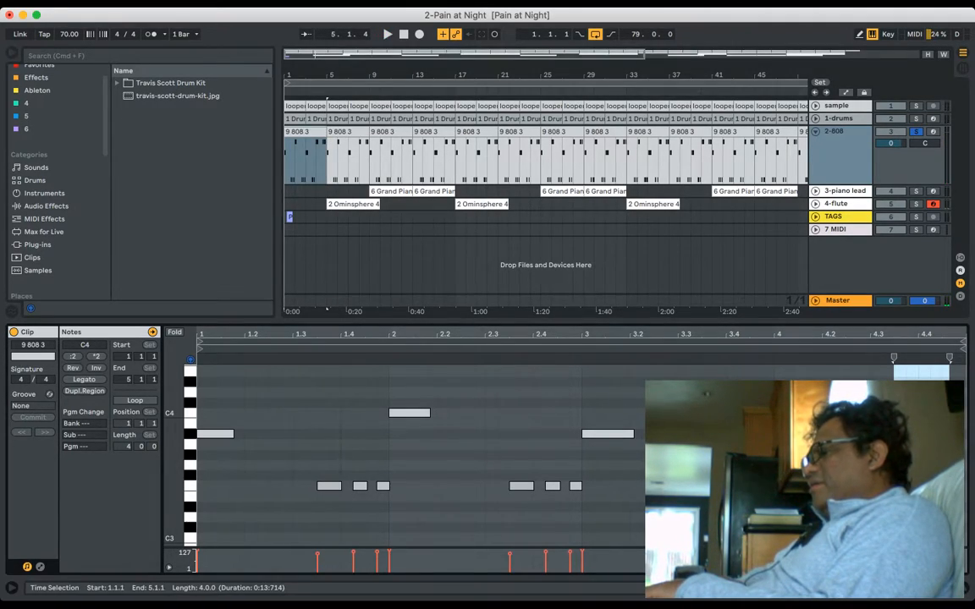
Step: Switch the 9 808 3 clip to its envelope display, draw a sharp dip to about 15% at 1.3.3, and play it
left_click(153, 332)
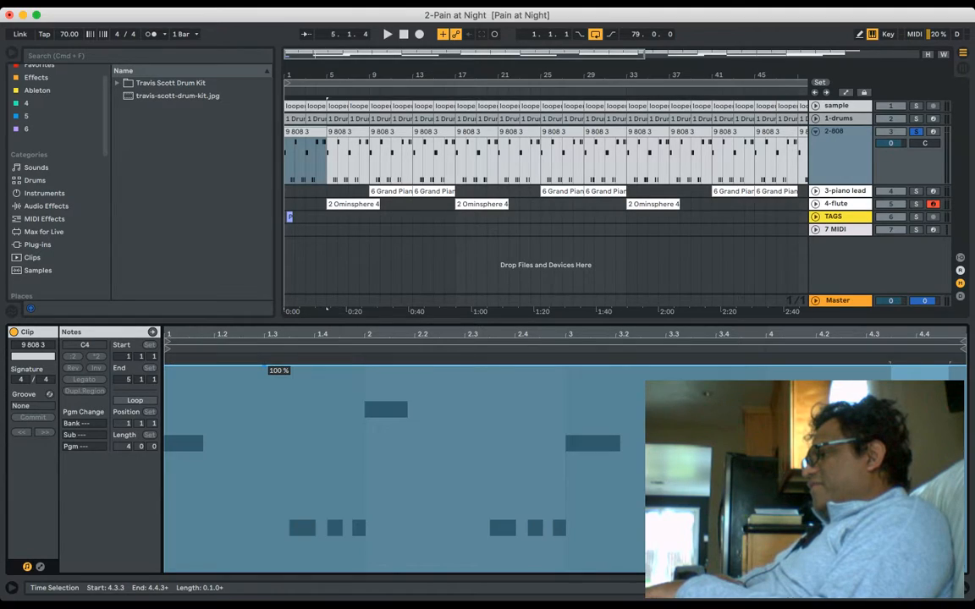
left_click(264, 365)
left_click_drag(288, 366, 289, 535)
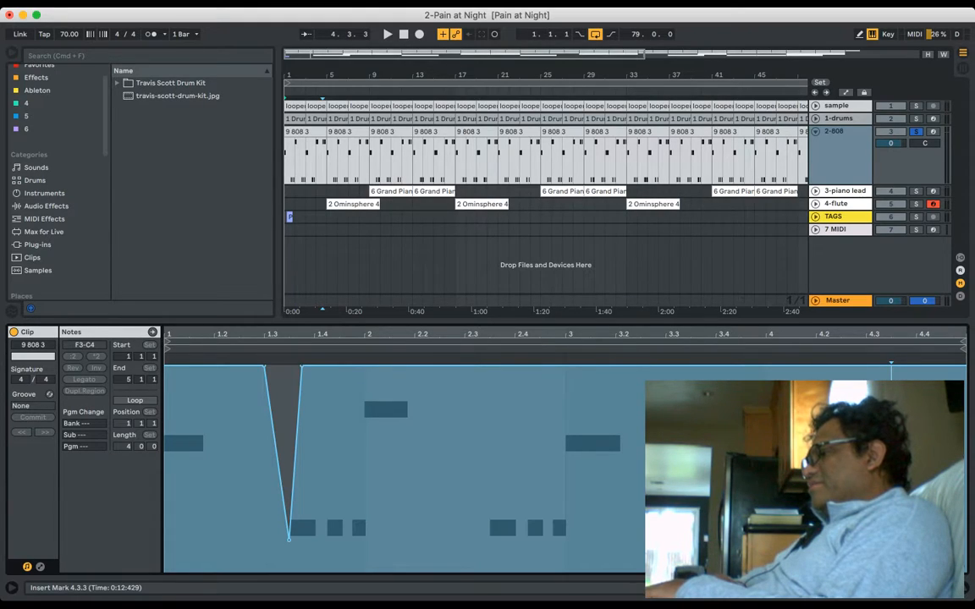
key("space")
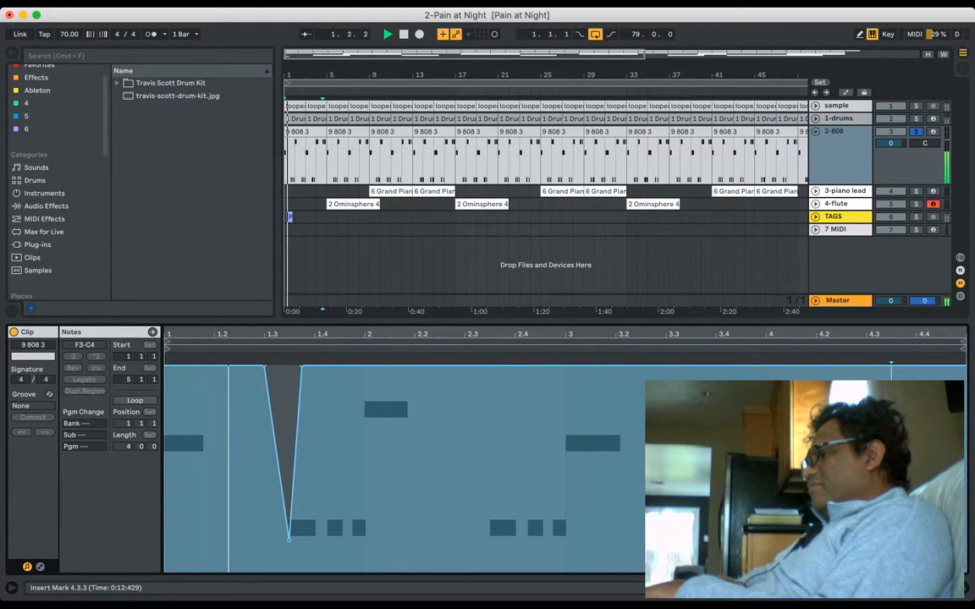
Step: Reshape the envelope dip to start at 1.3.2, bottom out near 18.7% at 1.3.3, and recover by 1.4.1
mouse_move(288, 538)
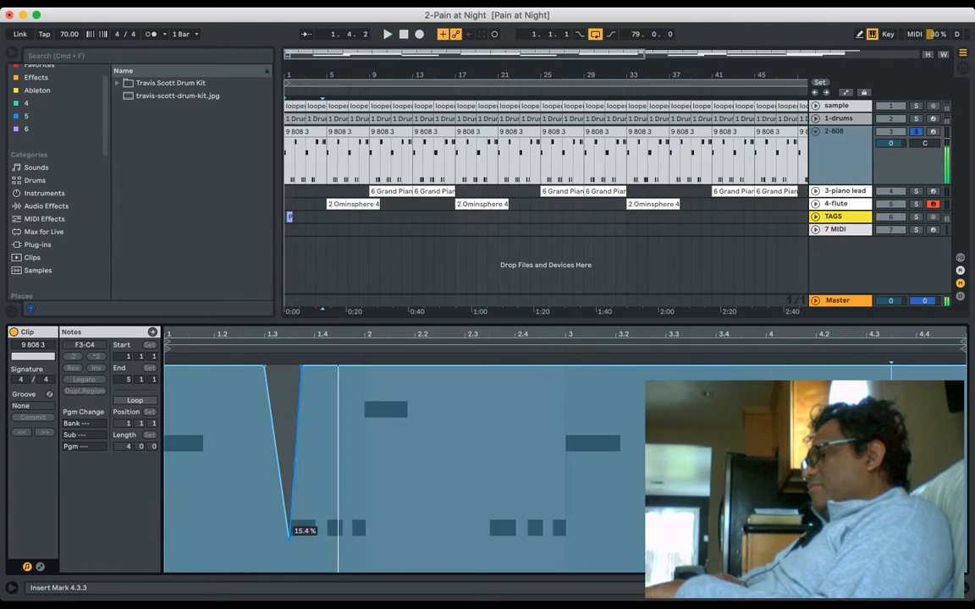
left_click_drag(288, 532, 303, 529)
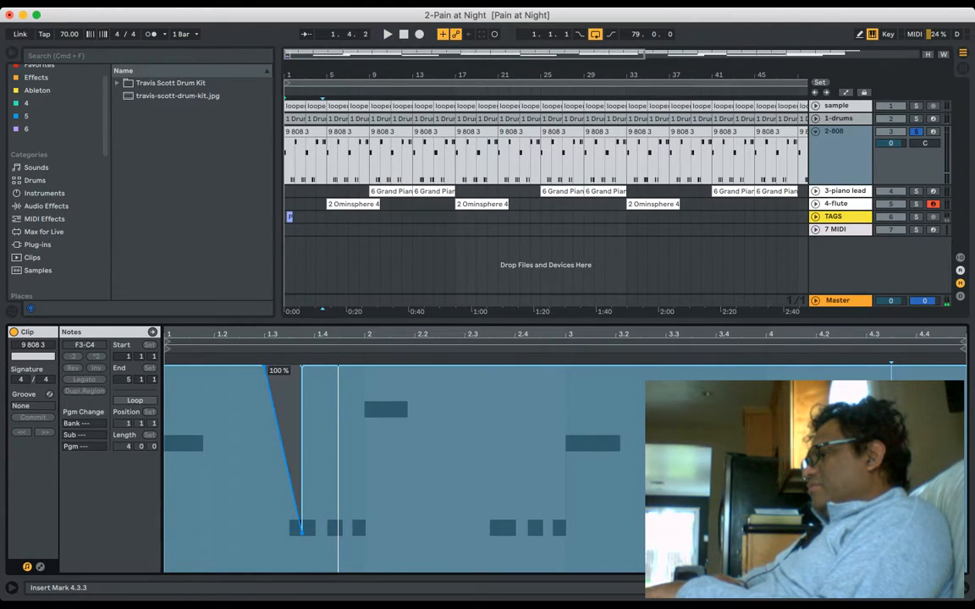
left_click_drag(266, 369, 277, 368)
mouse_move(302, 530)
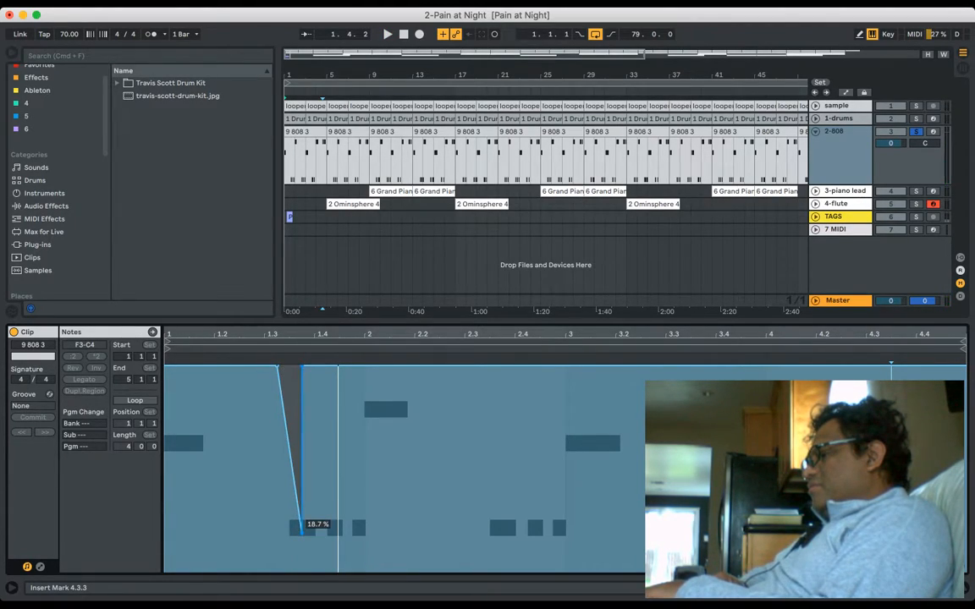
left_click_drag(302, 530, 288, 531)
mouse_move(302, 370)
left_click_drag(303, 370, 314, 368)
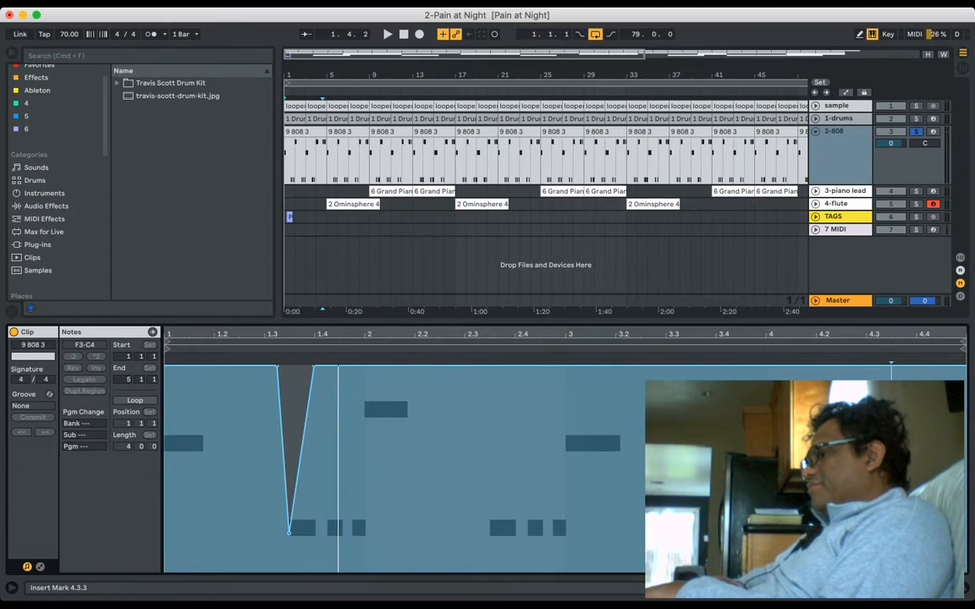
Step: Audition the dip in the 808 clip, and flatten its envelope points back to 100%
key("space")
mouse_move(313, 369)
left_click_drag(289, 531, 277, 385)
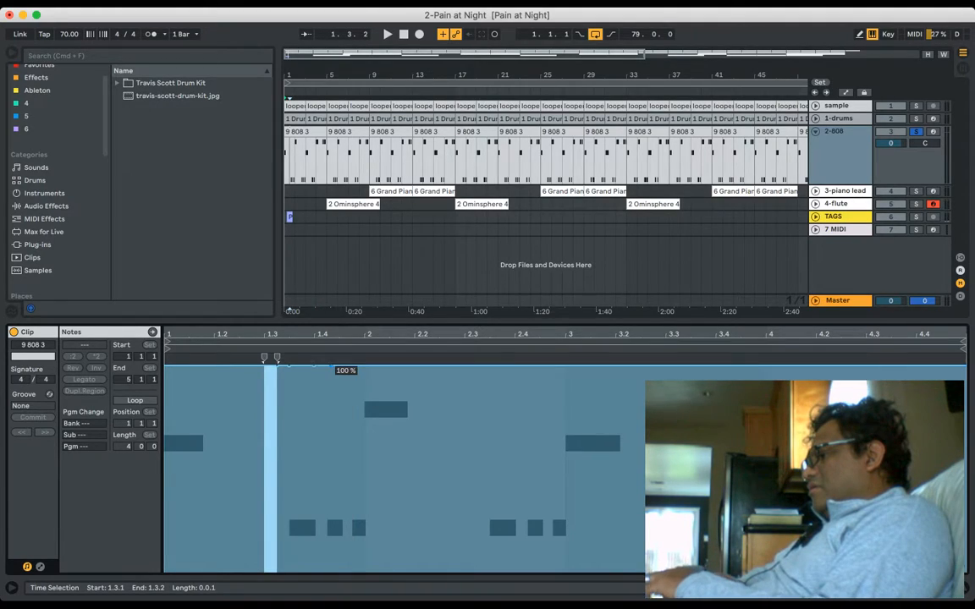
mouse_move(340, 366)
left_mouse_down()
mouse_move(339, 419)
mouse_move(340, 385)
mouse_move(326, 365)
left_mouse_up()
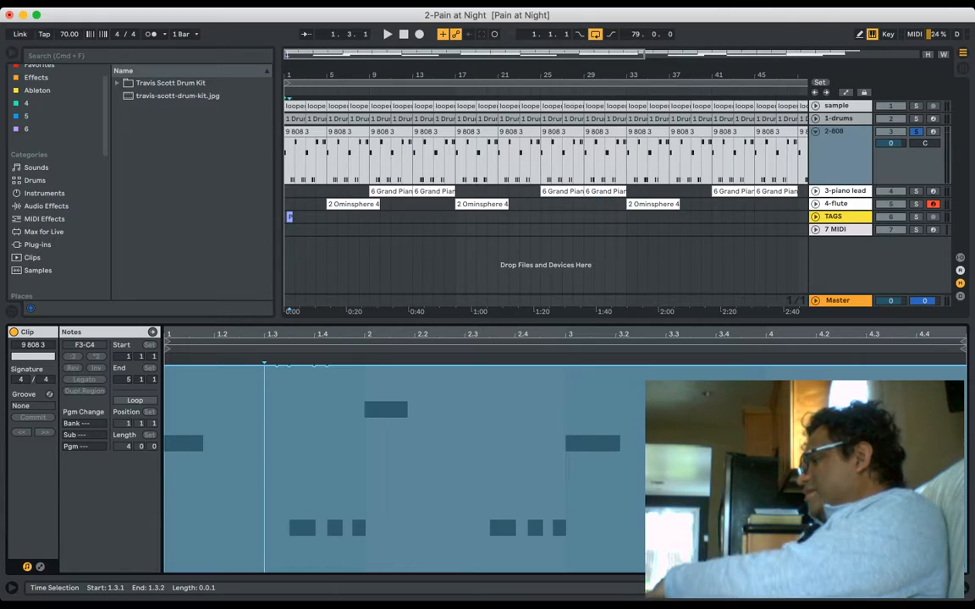
Step: Shape a rising envelope ramp over the range 1.3.1 to 1.4.3, ending at 100%, and play the clip
left_click_drag(264, 501, 339, 542)
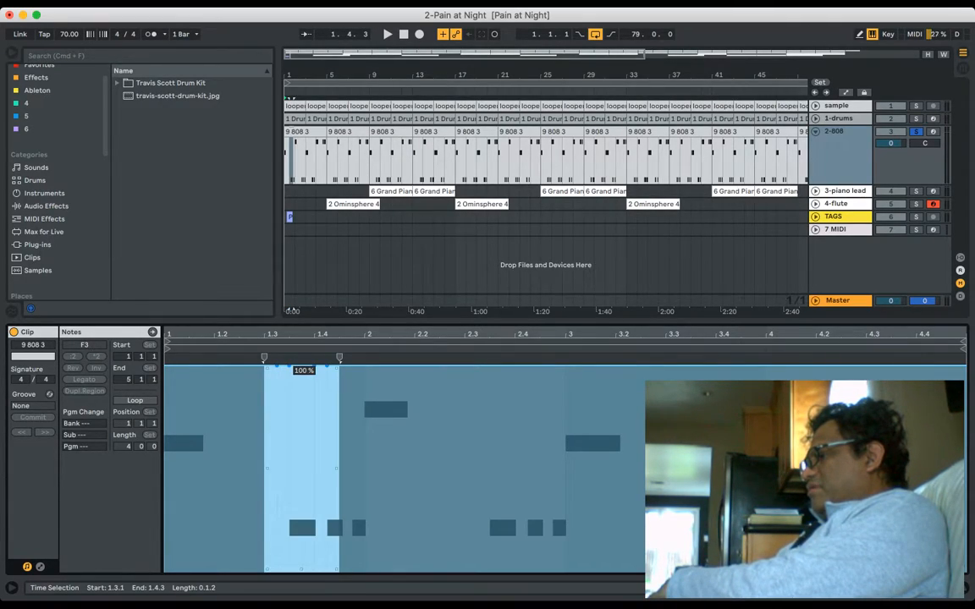
left_click_drag(302, 369, 340, 370)
key("space")
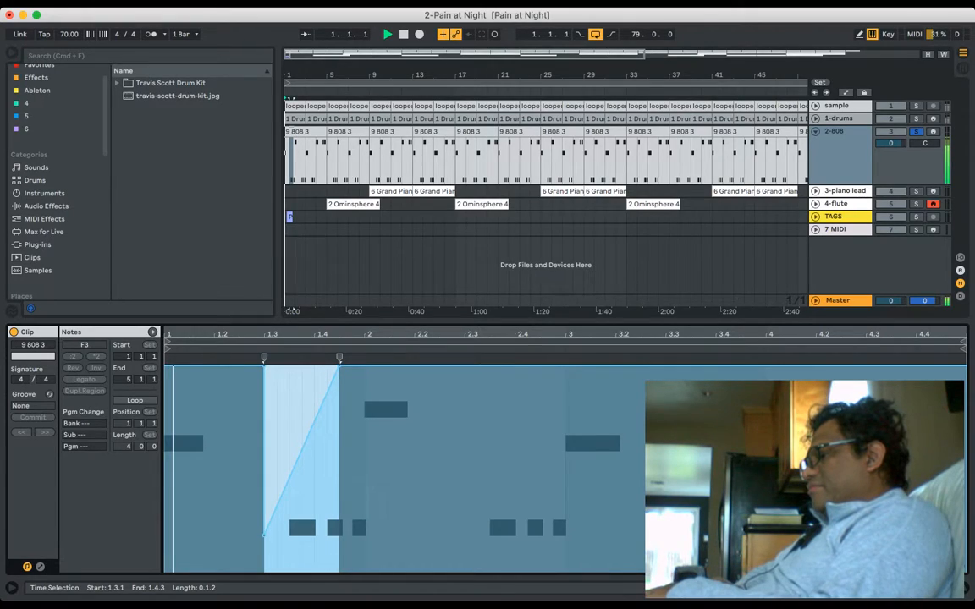
Step: Turn the ramp into a V-shaped dip with its low point at 1.3.4 while the 808 plays, and stop playback
left_click_drag(264, 535, 298, 508)
left_click(270, 508)
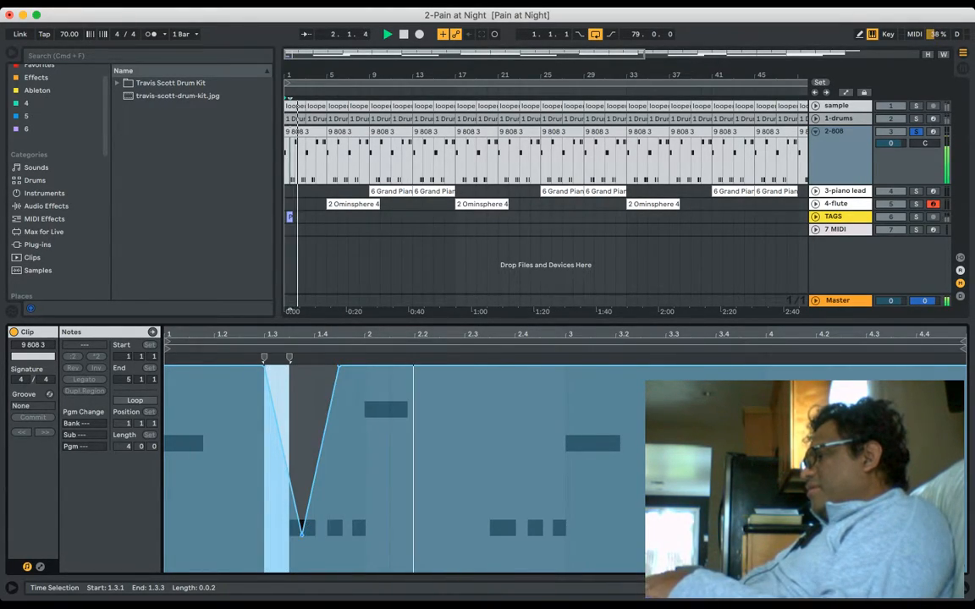
key("space")
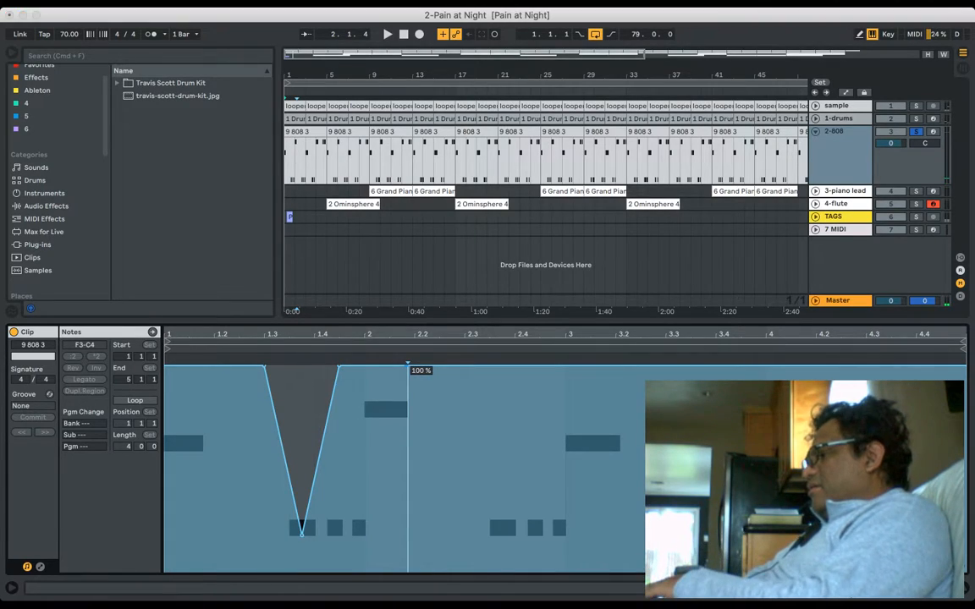
Step: Flatten the 808 clip's envelope, lower the whole line to 21%, and reset it to 100%
key("super+a")
key("Right")
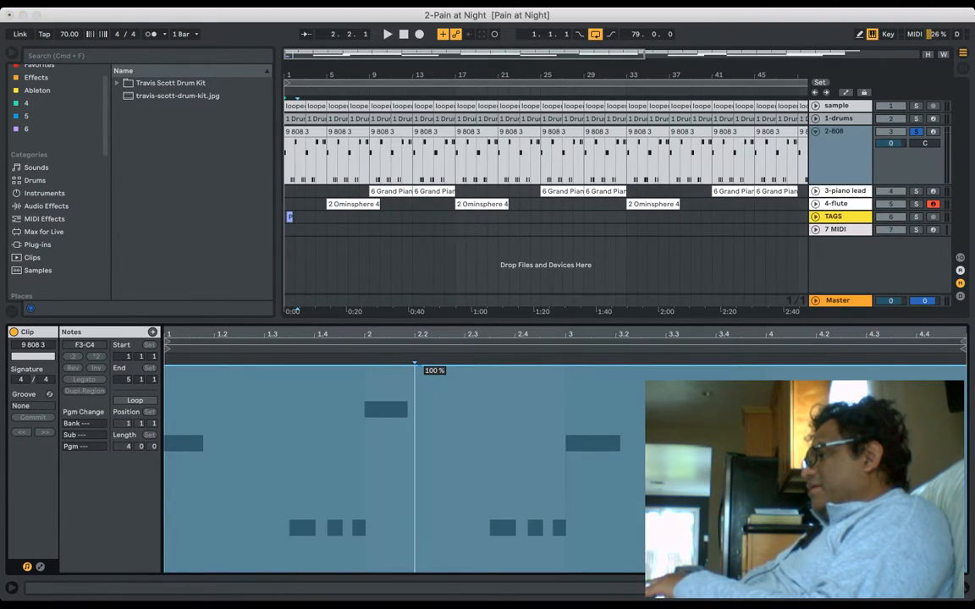
left_click(422, 370)
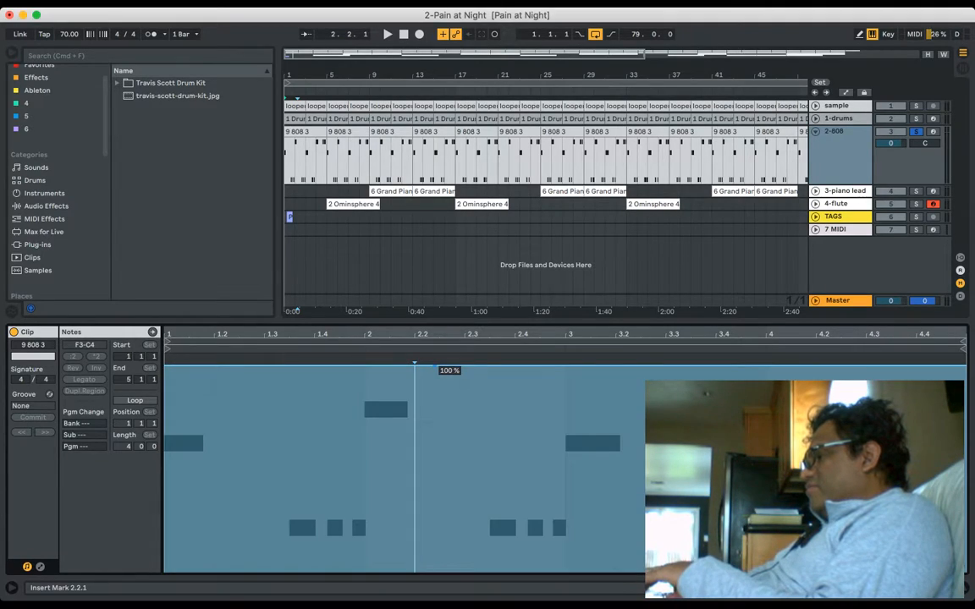
left_click_drag(414, 371, 412, 528)
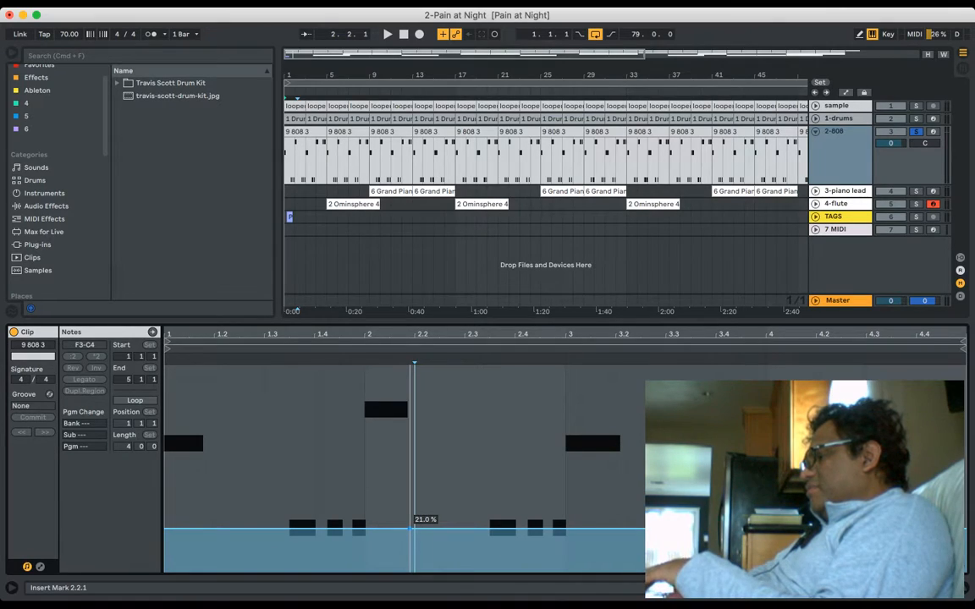
left_click(408, 528)
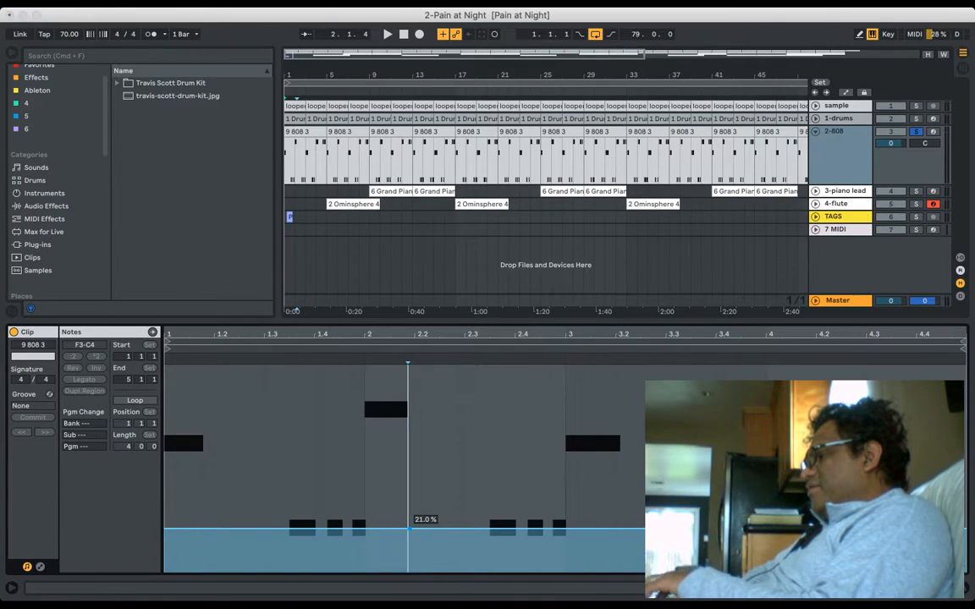
type("100")
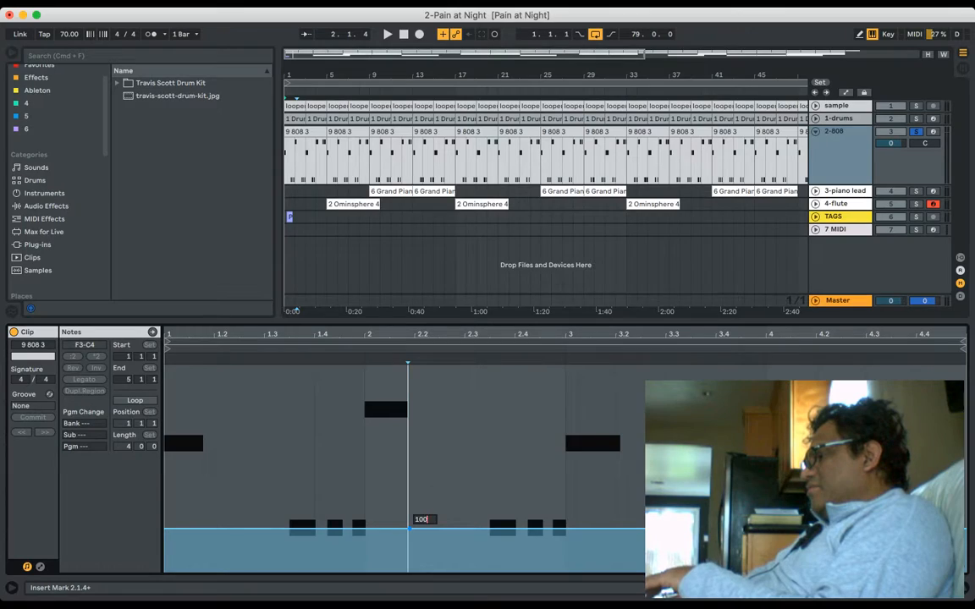
key("Return")
Step: Try adjusting envelope points around 2.2, lowering one to 98.7%, and clear the clip's envelope
mouse_move(403, 367)
left_mouse_down()
mouse_move(390, 428)
mouse_move(398, 373)
mouse_move(421, 413)
mouse_move(421, 367)
left_mouse_up()
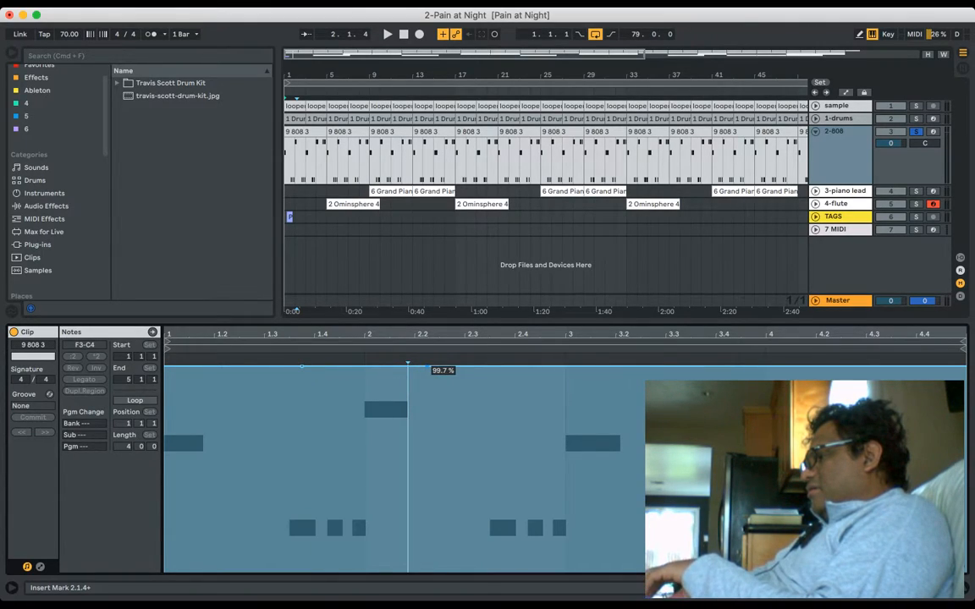
left_click(428, 365)
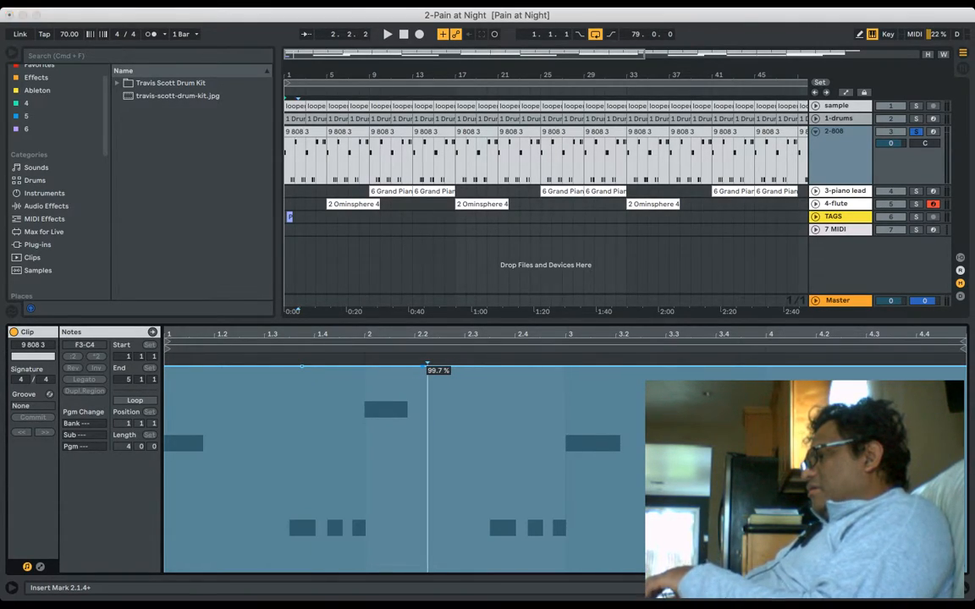
left_click_drag(427, 366, 406, 369)
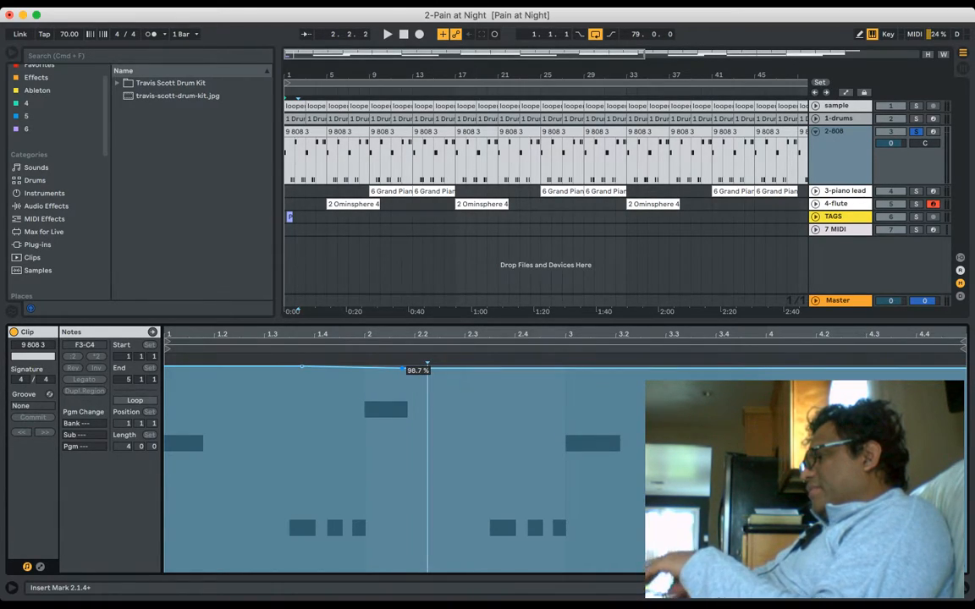
key("Right")
key("Right")
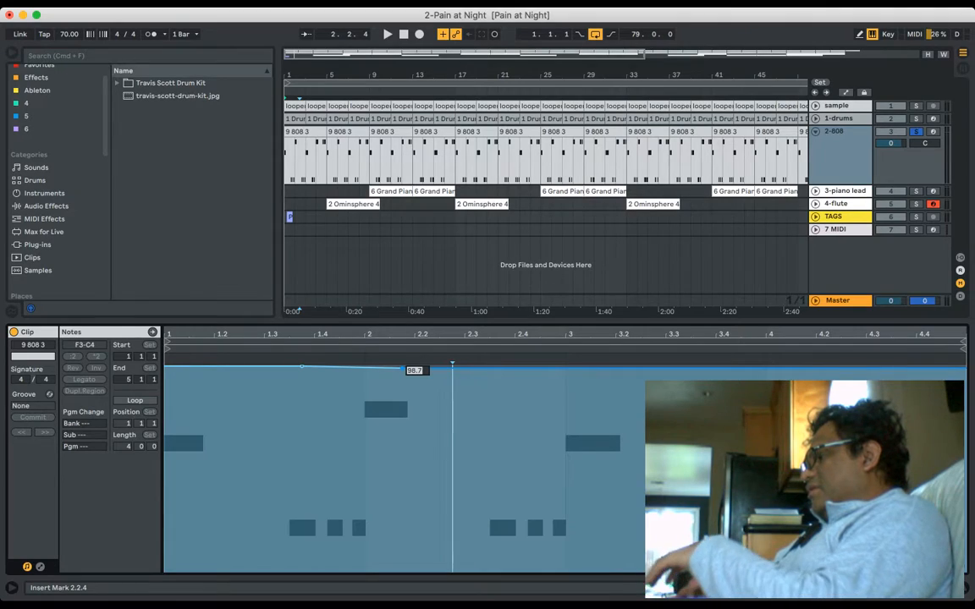
key("Right")
key("Right")
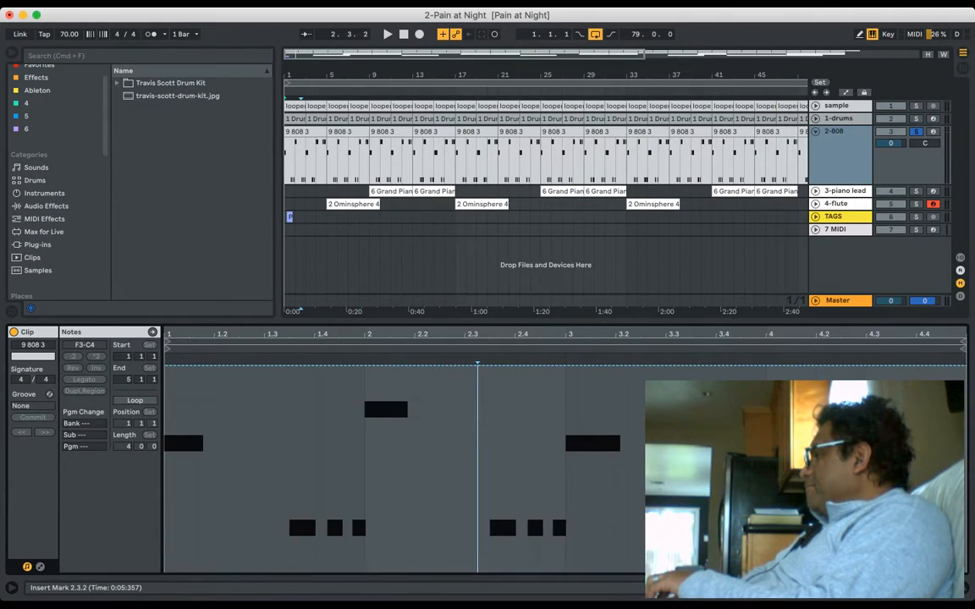
Step: Select the first 9 808 3 clip, show the 2-808 devices, and check the Session View mixer before returning to the Arrangement
left_click(292, 132)
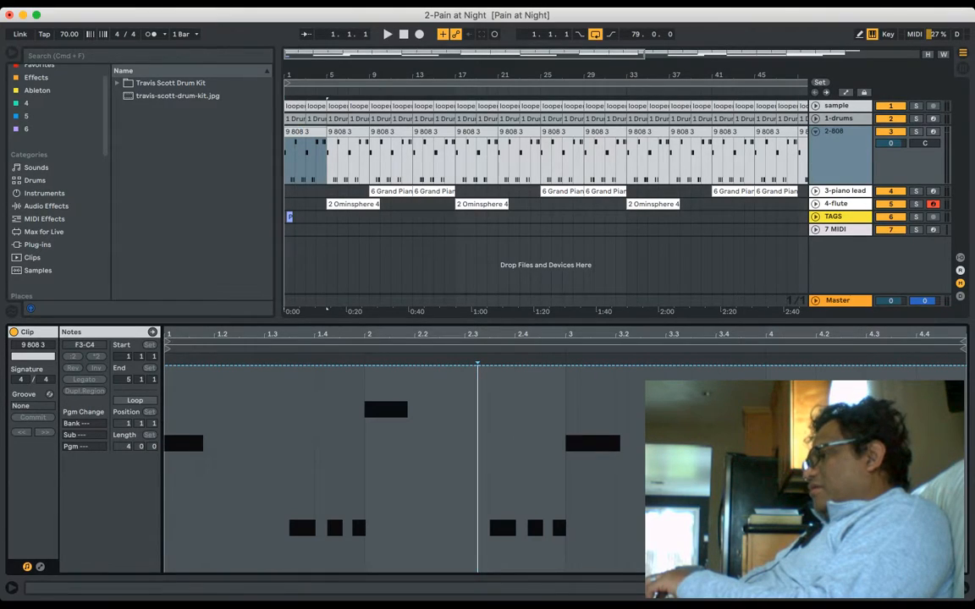
key("shift+Tab")
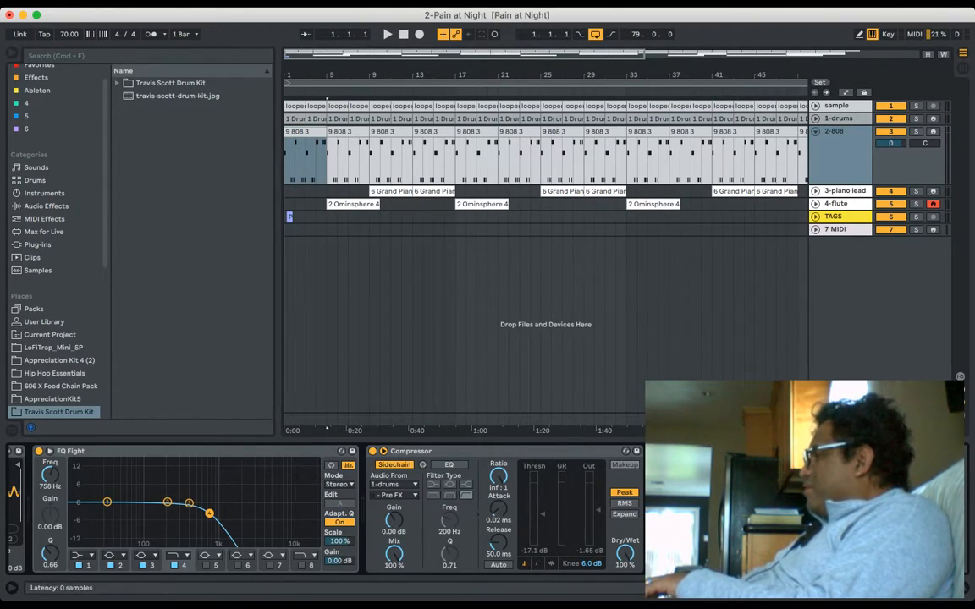
key("Tab")
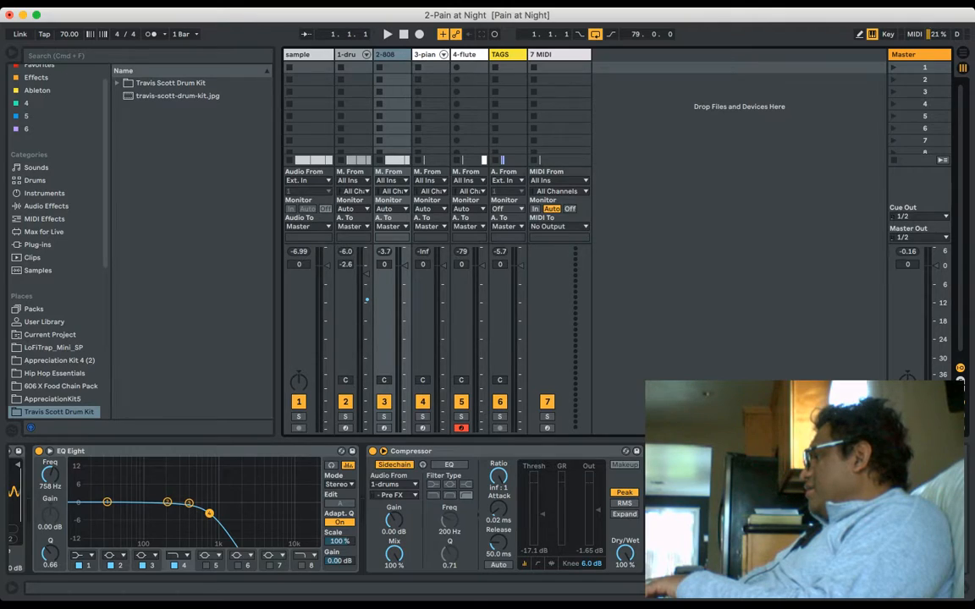
key("Tab")
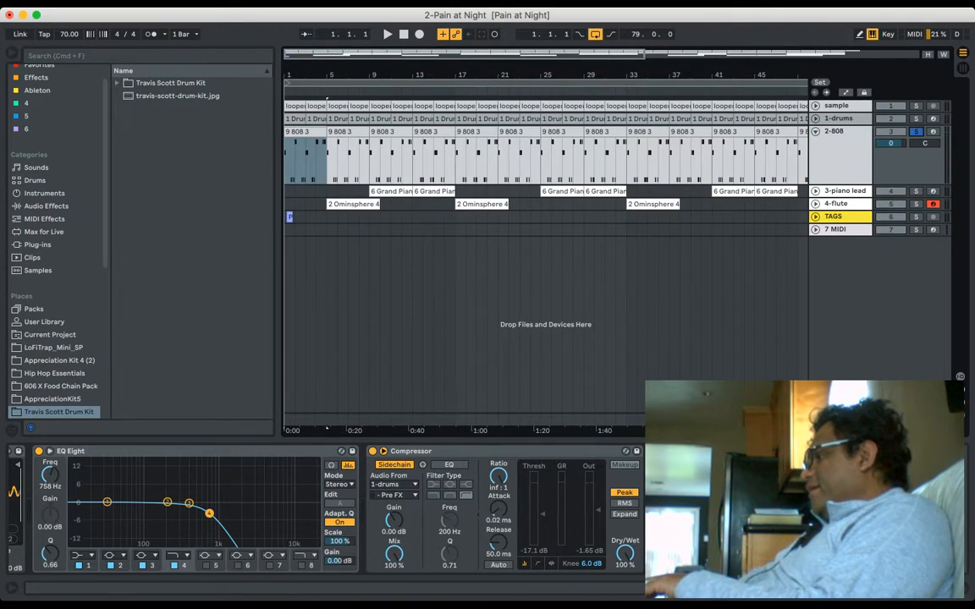
Step: Play the soloed 808 twice while watching its levels in the Session View mixer, and return to the Arrangement
key("Tab")
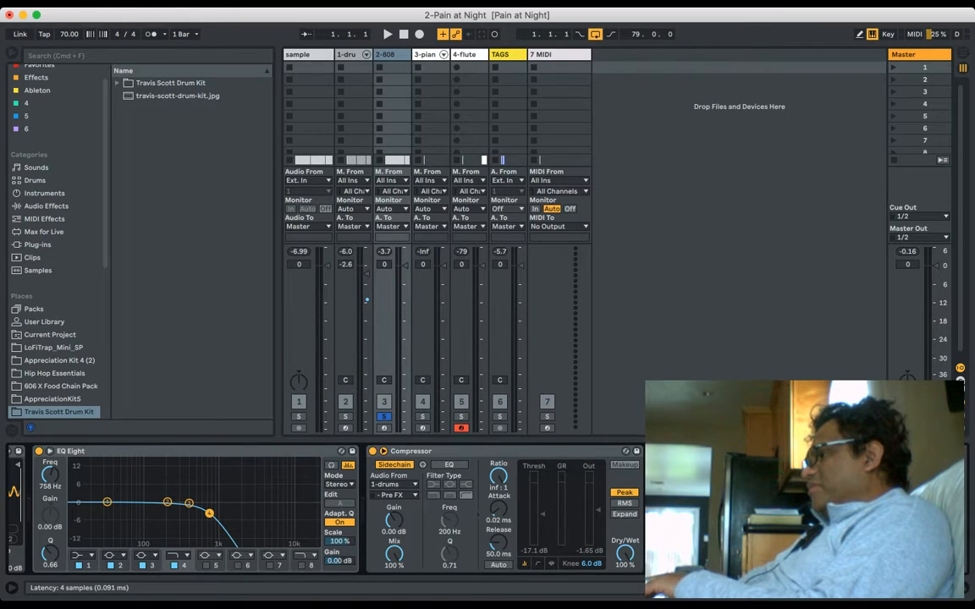
key("space")
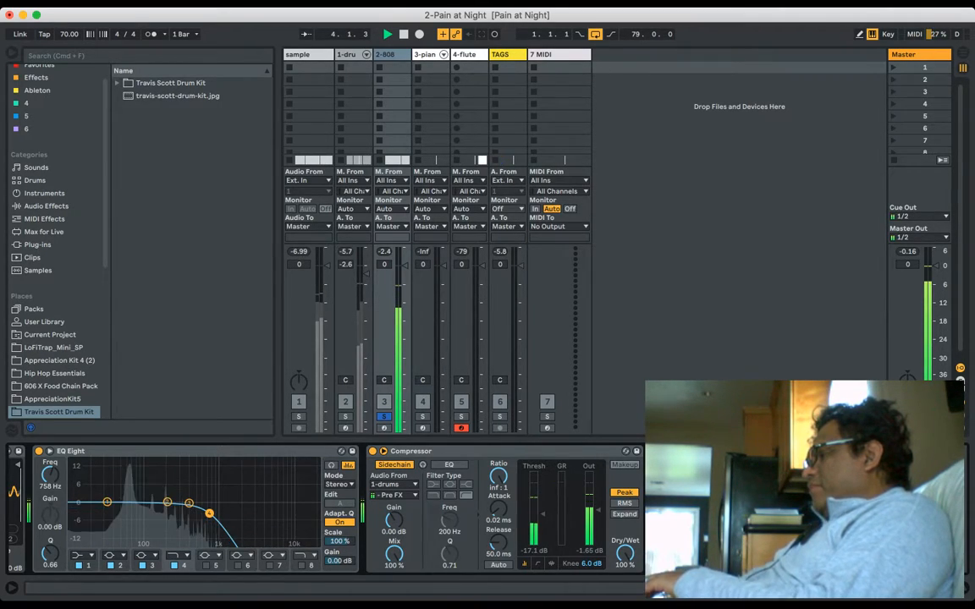
key("space")
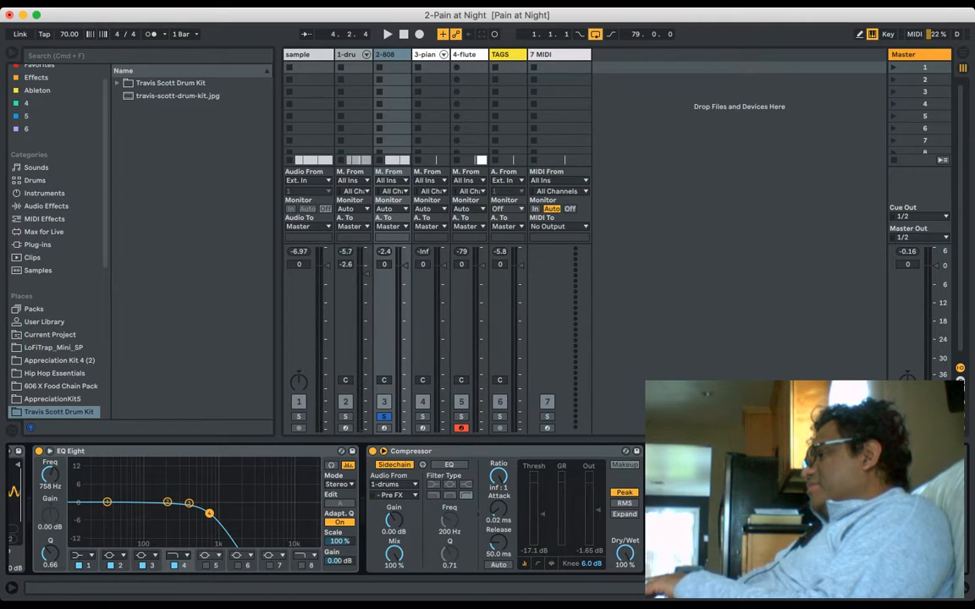
key("space")
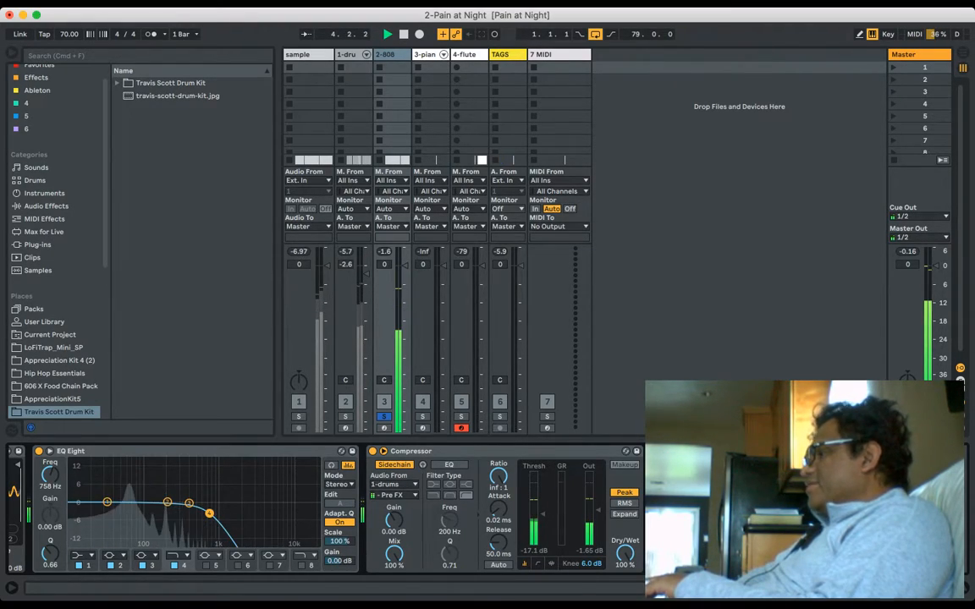
key("space")
key("Tab")
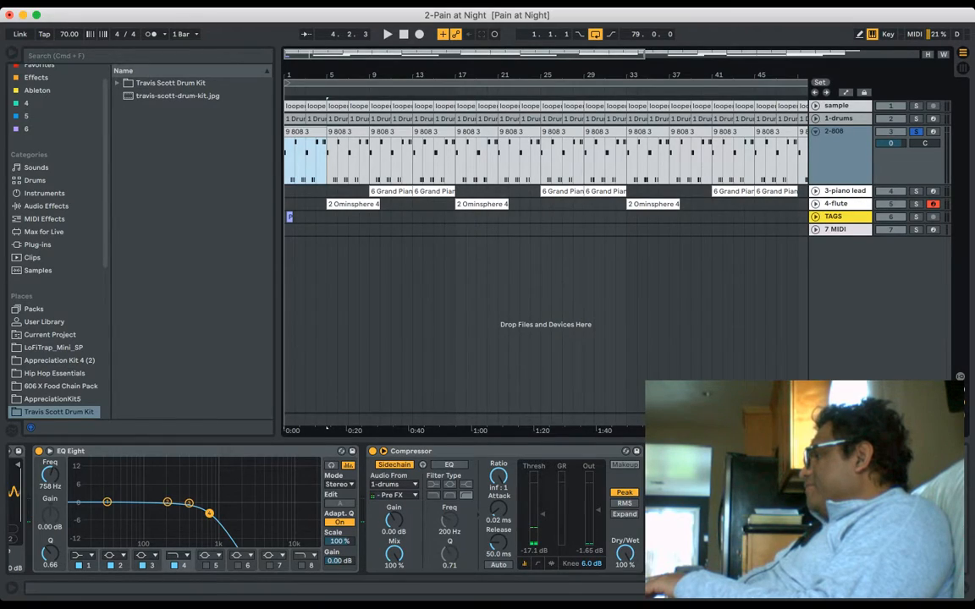
Step: Fold the 2-808 track, unfold 3-piano lead, select its first clip at bar 9, and show the track's devices
key("Left")
key("Down")
key("Right")
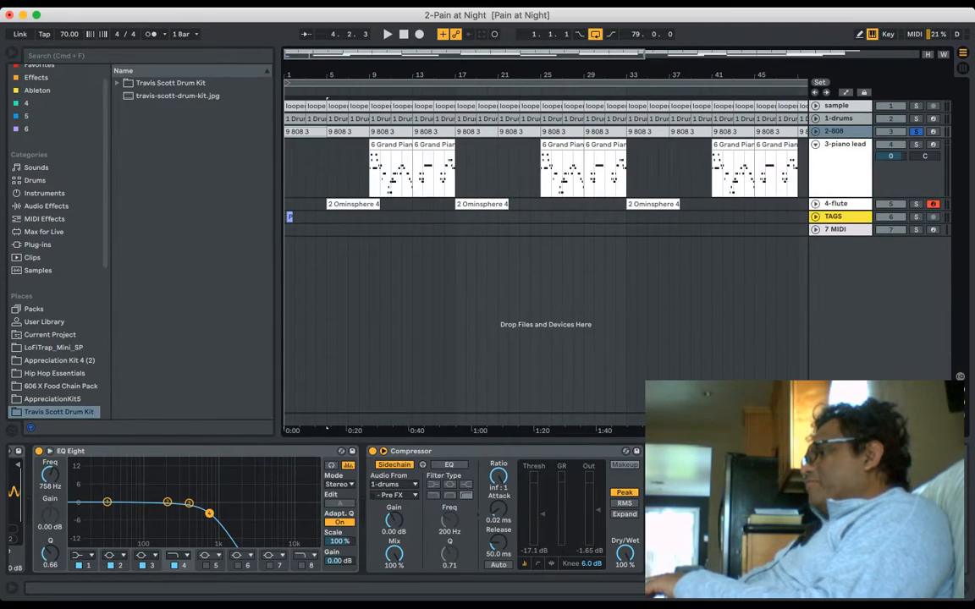
key("Right")
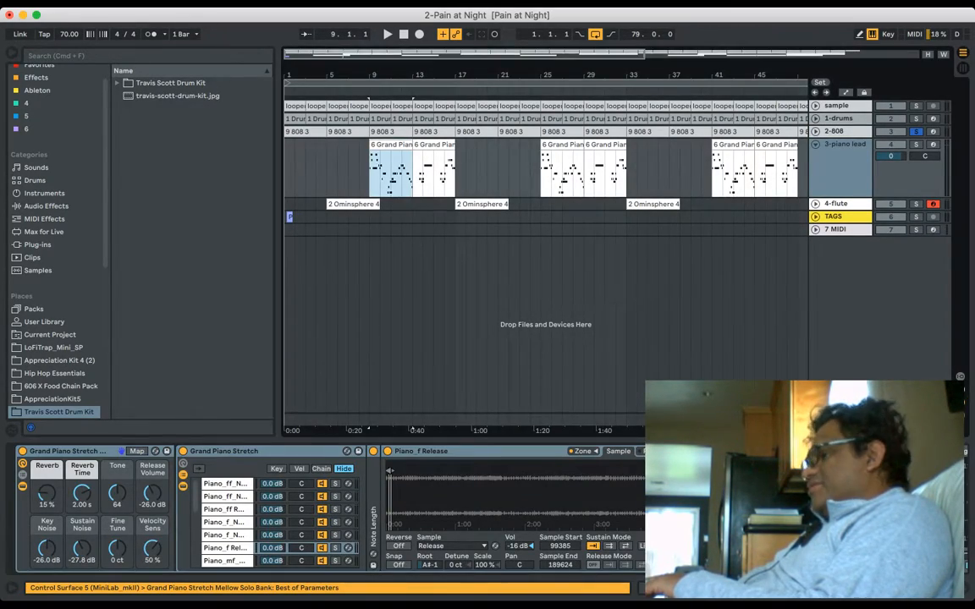
double_click(845, 145)
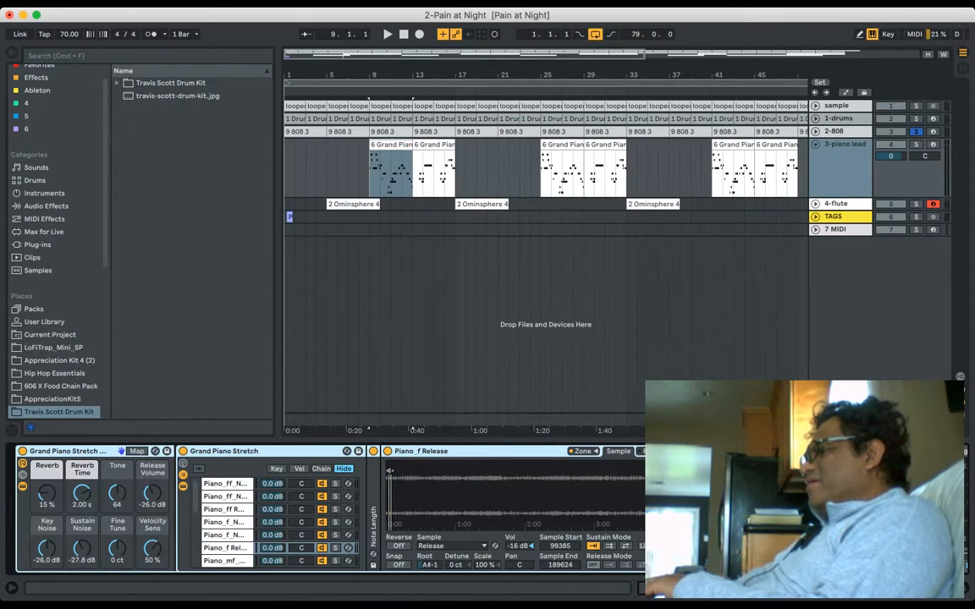
Step: Examine the 3-piano lead device chain from the Grand Piano Stretch instrument through EQ Eight and Compressor to Shimmery
scroll(330, 508, "right", 1)
scroll(330, 508, "left", 1)
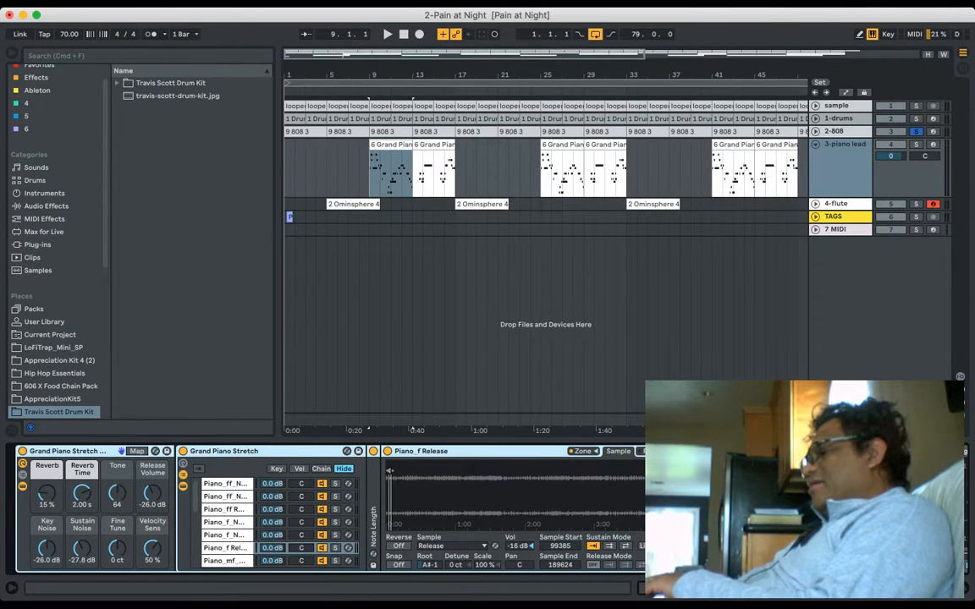
scroll(330, 508, "right", 10)
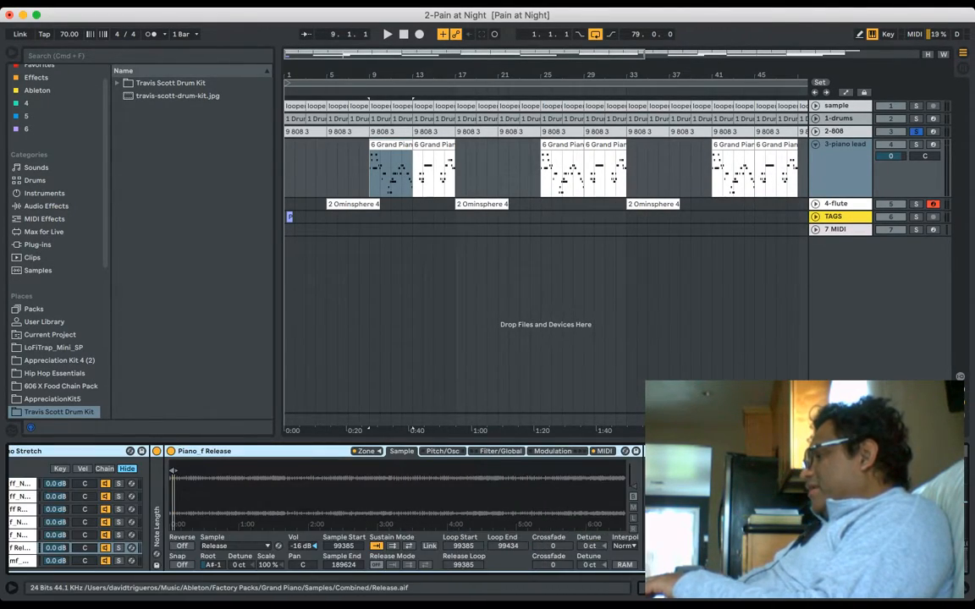
scroll(326, 508, "right", 10)
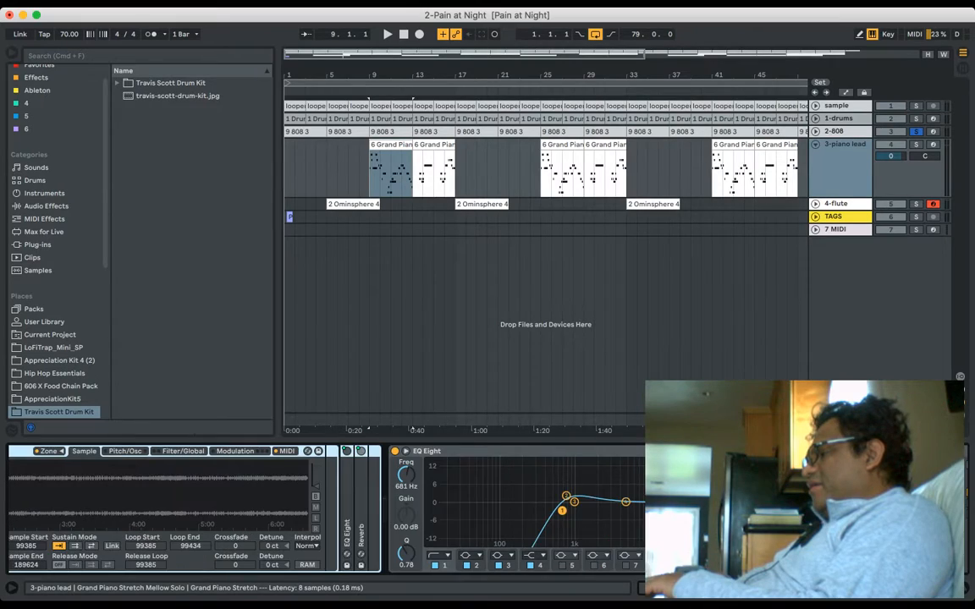
scroll(330, 508, "right", 3)
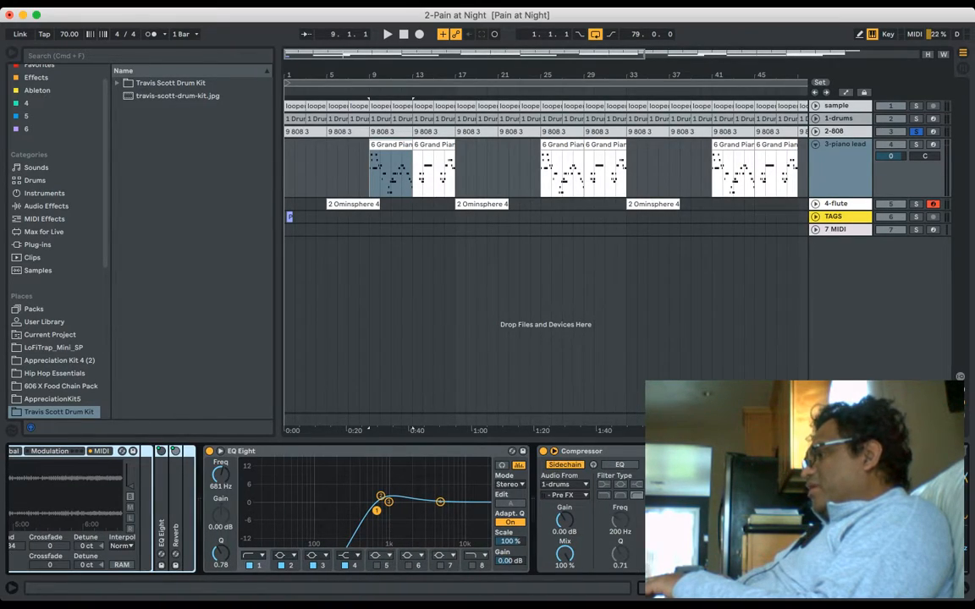
scroll(330, 507, "right", 4)
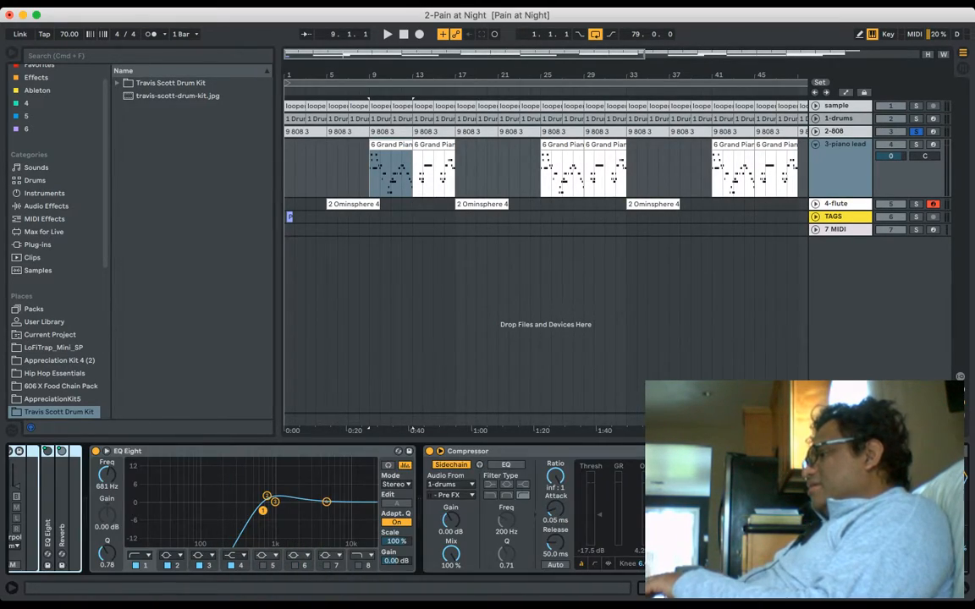
scroll(330, 508, "right", 6)
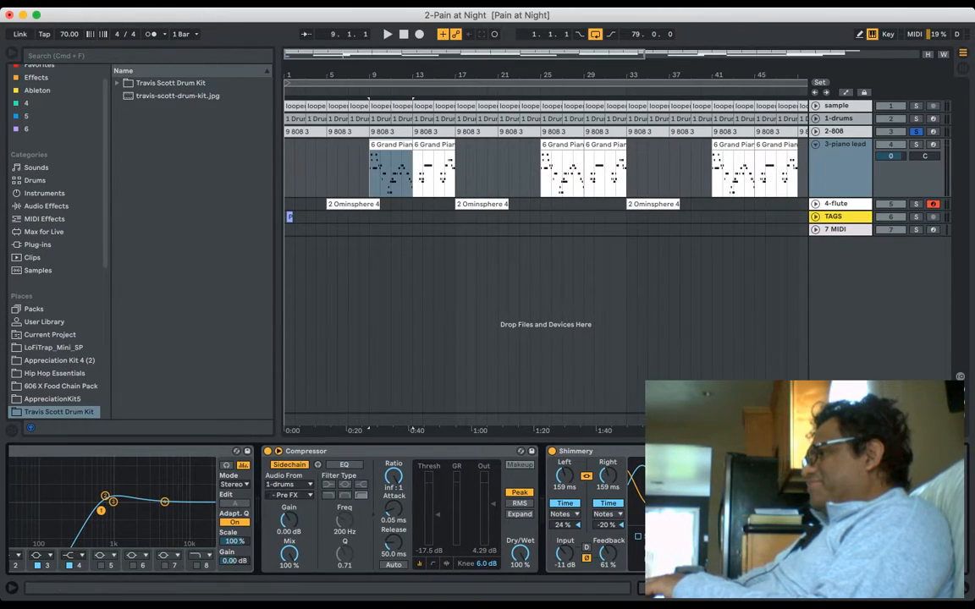
Step: Solo the piano lead and play it from bar 9 with Shimmery on and off, and re-enable Shimmery
key("space")
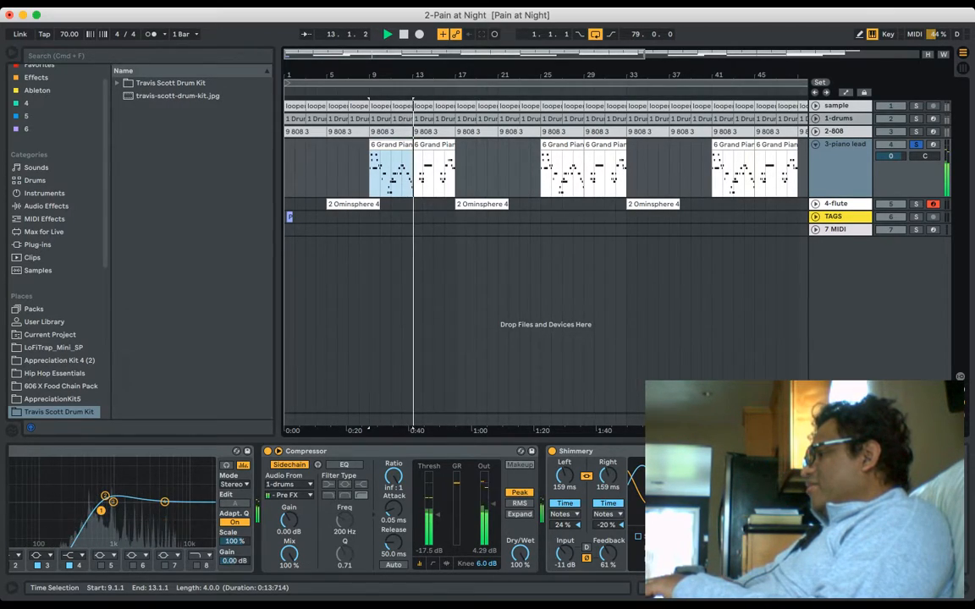
key("space")
left_click(552, 452)
key("space")
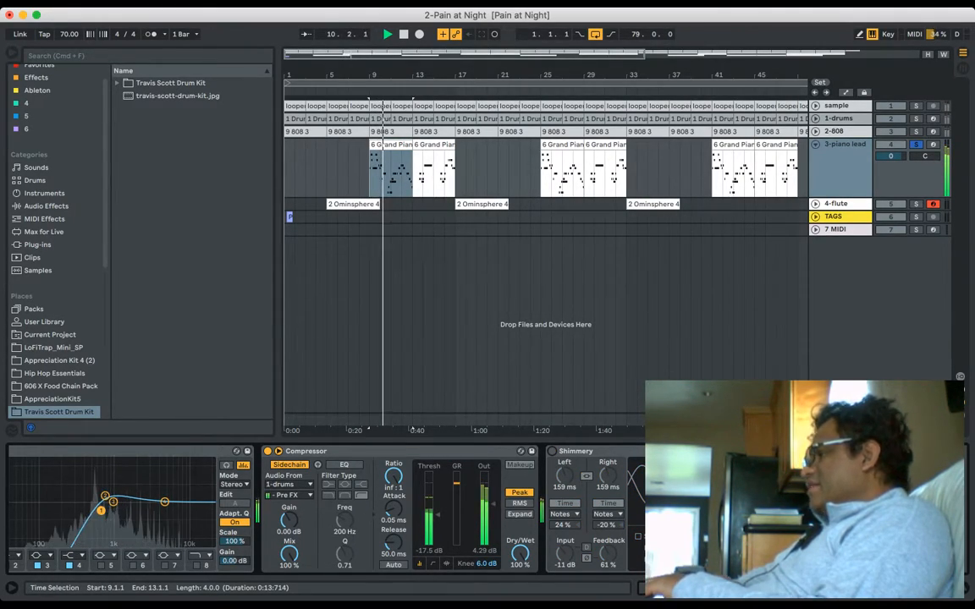
key("space")
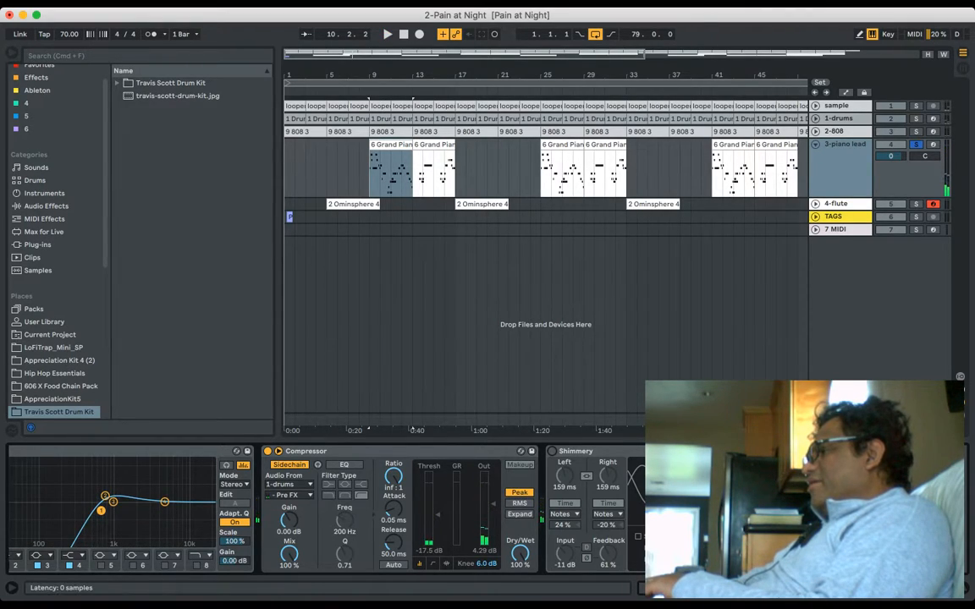
left_click(552, 451)
Step: Show the notes of the piano clip at bar 9 and enlarge the note editor to view the whole melody
key("shift+Tab")
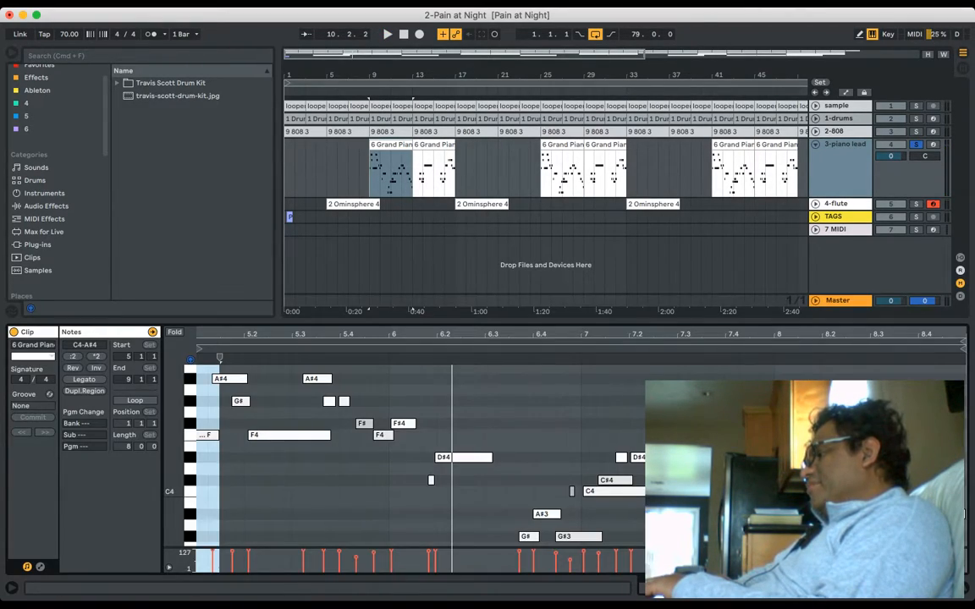
left_click_drag(457, 322, 457, 212)
scroll(457, 372, "up", 1)
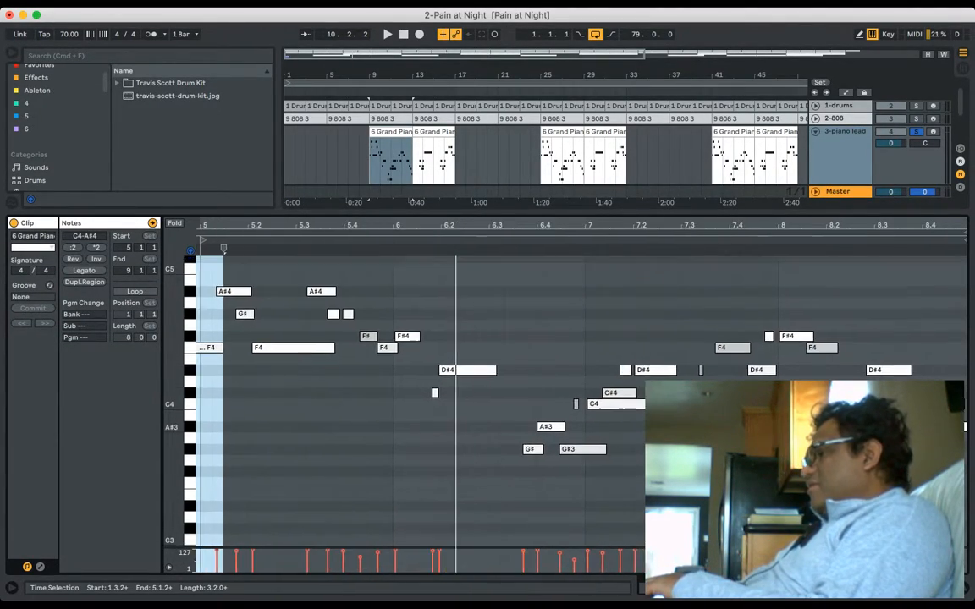
scroll(559, 381, "down", 1)
scroll(558, 381, "right", 1)
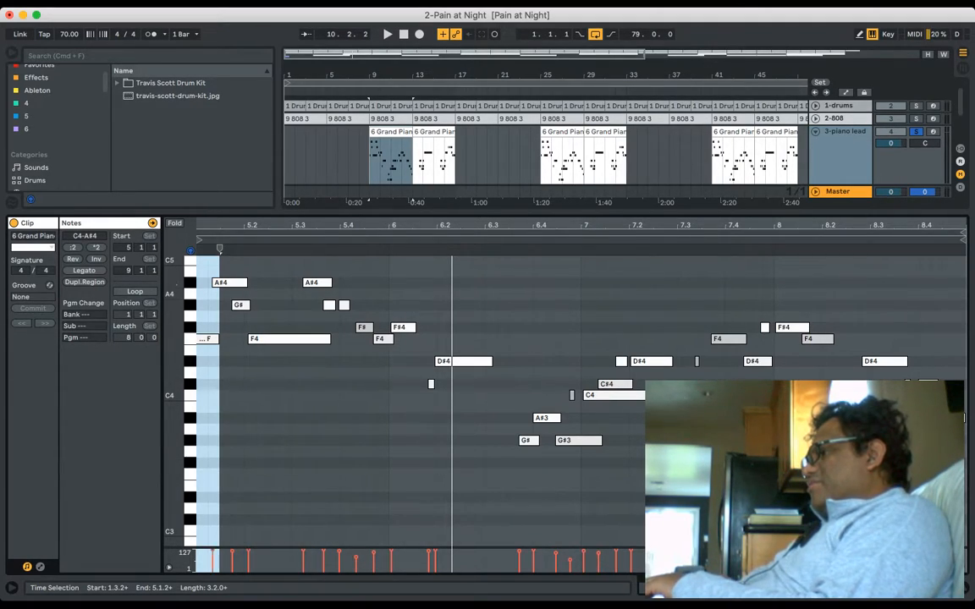
Step: Delete the very short C4 note just before bar 7 of the piano clip and replay the passage
key("space")
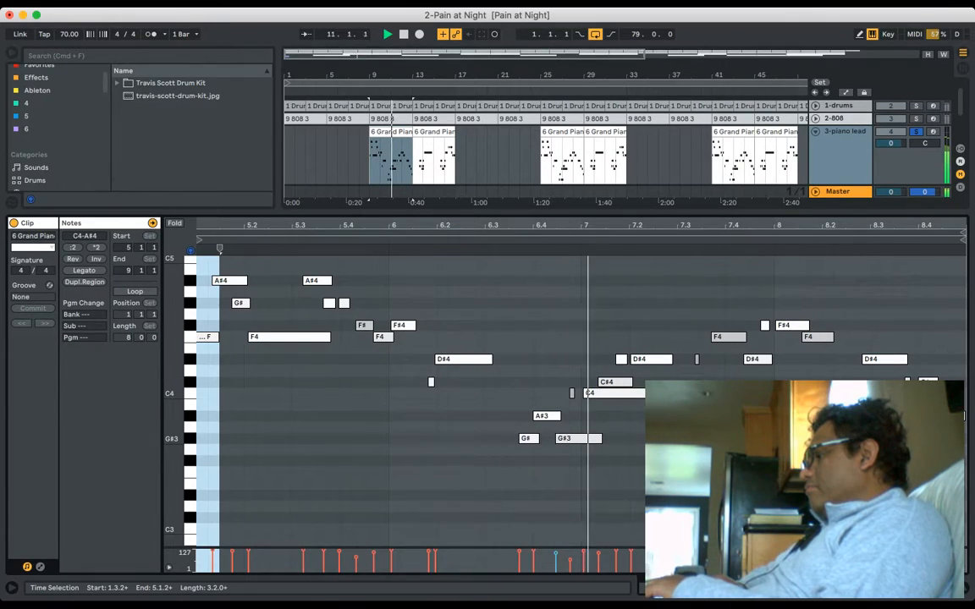
key("space")
left_click(571, 393)
key("Delete")
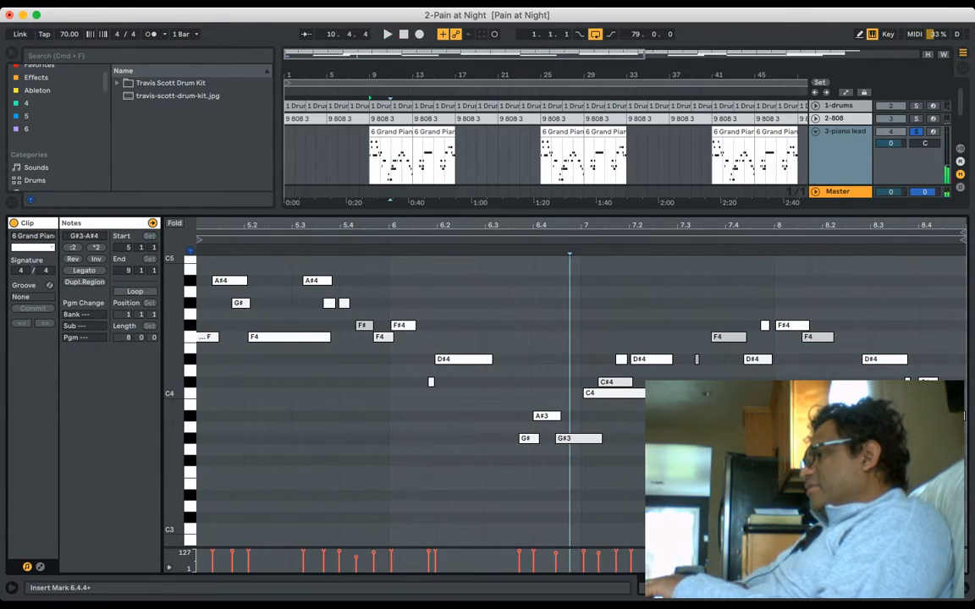
key("space")
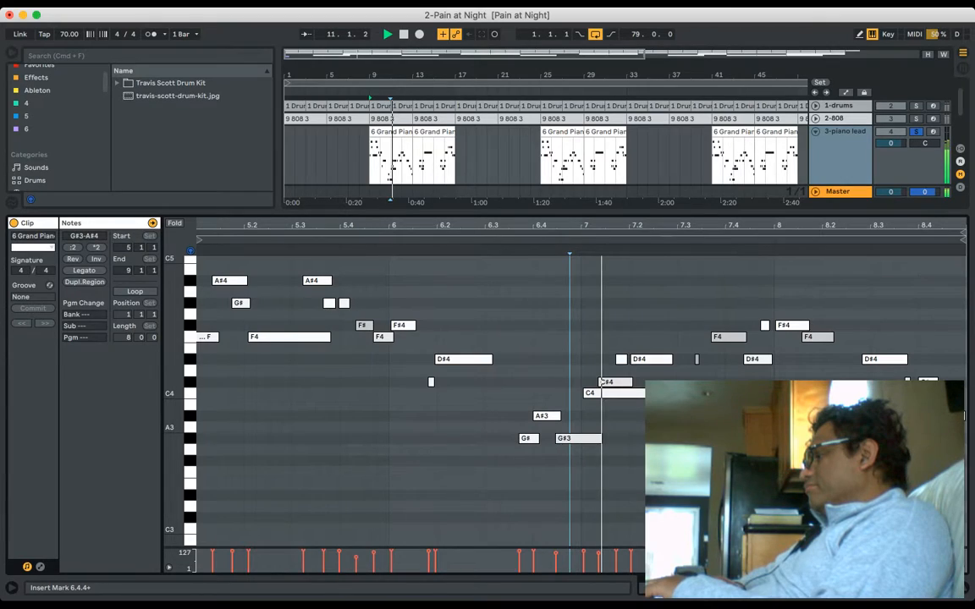
key("space")
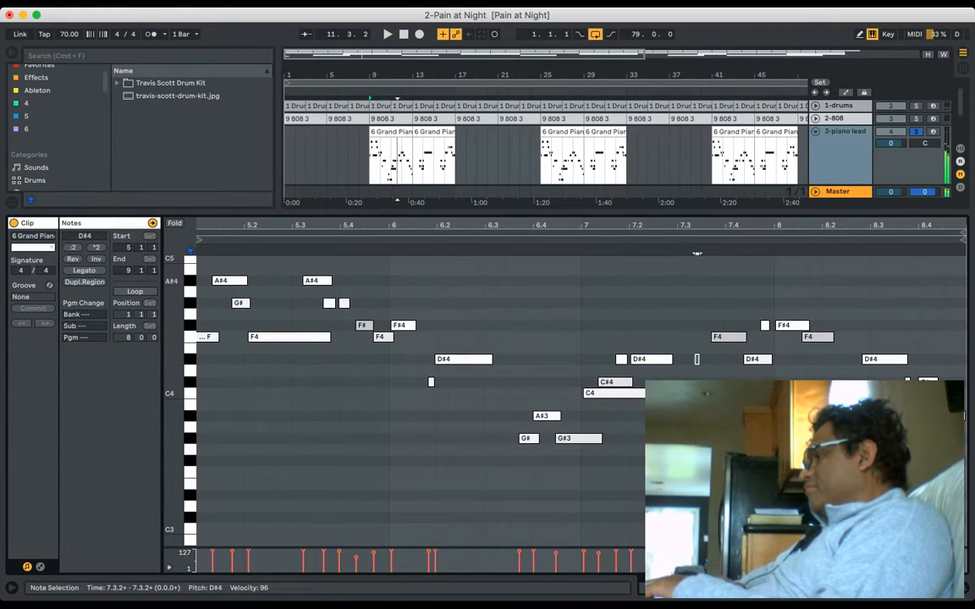
Step: Try a short F4 note at 7.4.3 in the piano clip, listen to it, and remove it
key("space")
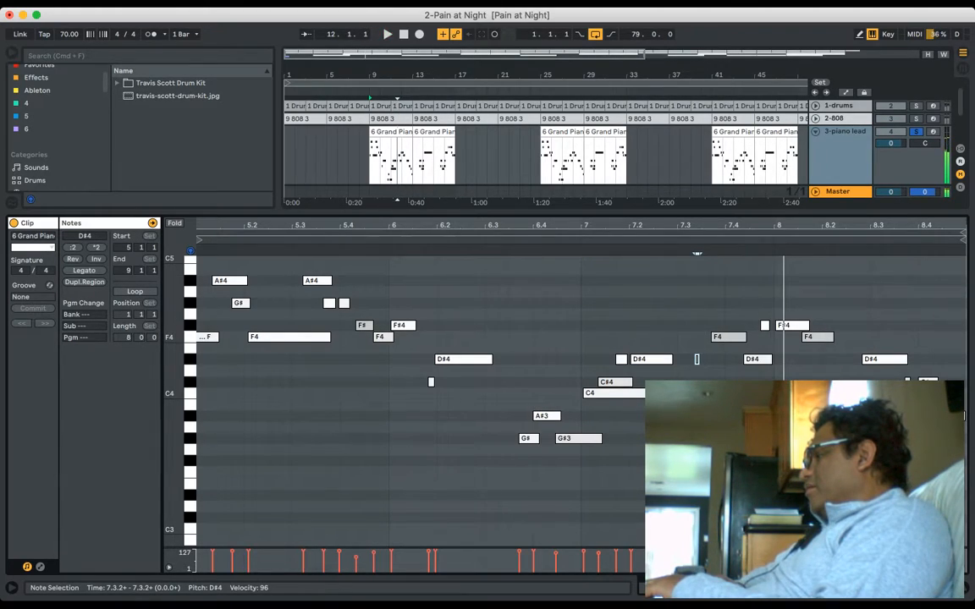
double_click(756, 337)
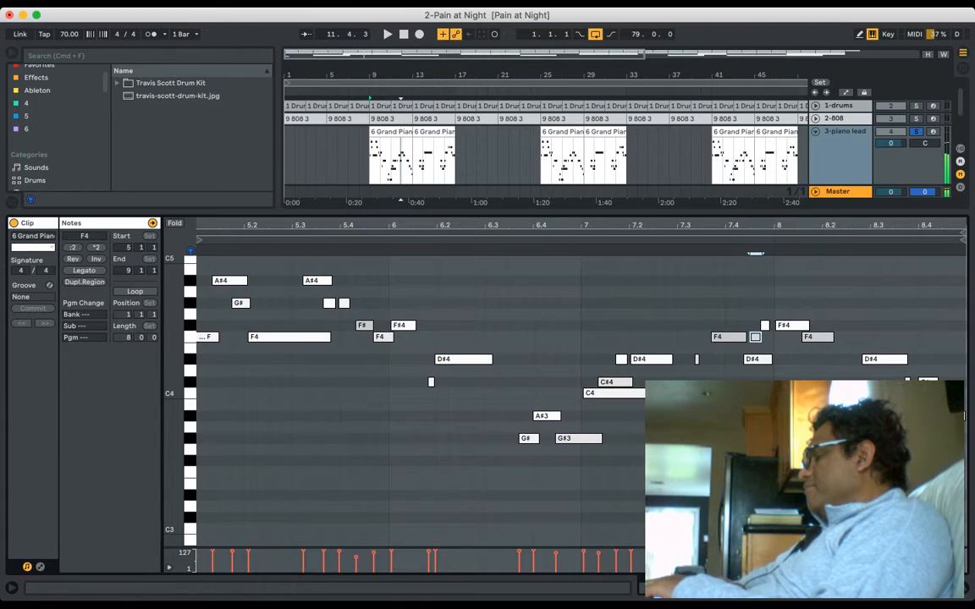
left_click(582, 252)
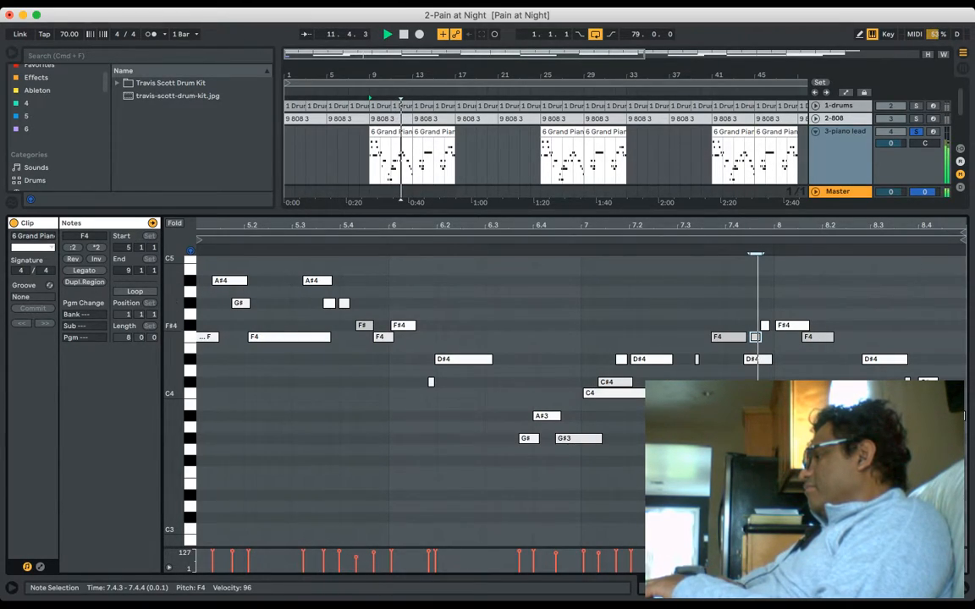
key("Delete")
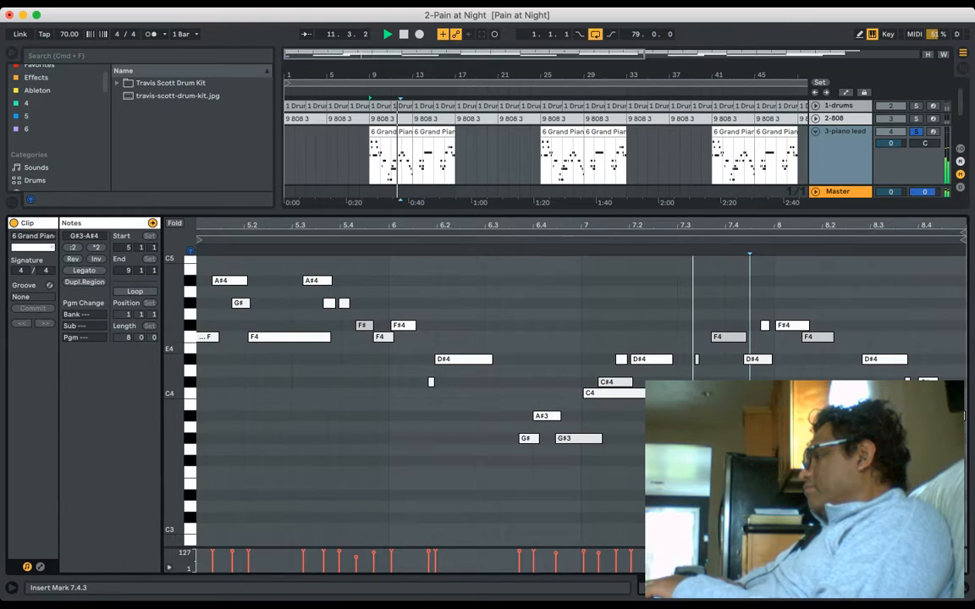
Step: Add an F4 note at 7.4.1 in the piano clip, lengthen it to 7.4.3, and play the result
double_click(731, 337)
key("space")
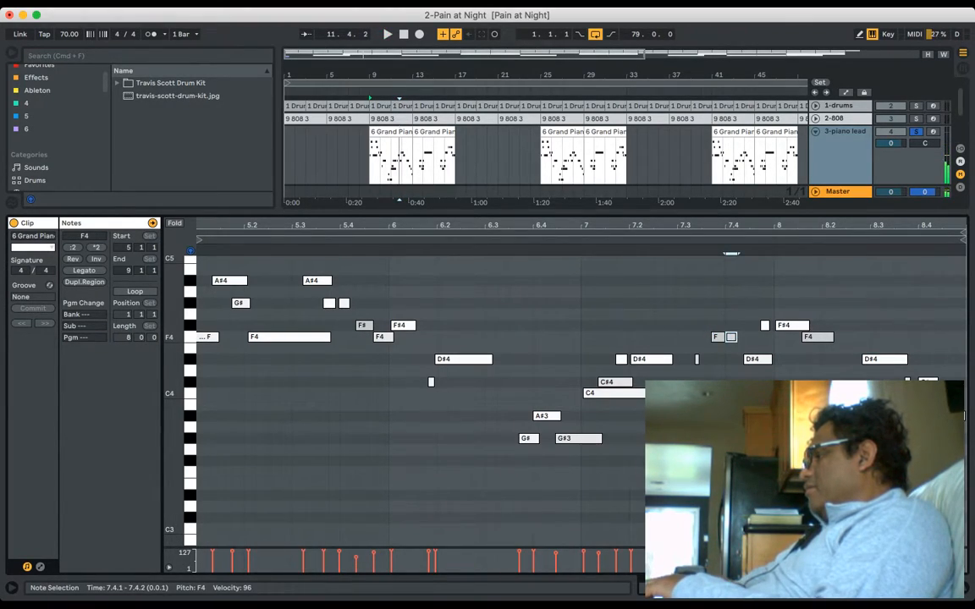
key("shift+Right")
key("space")
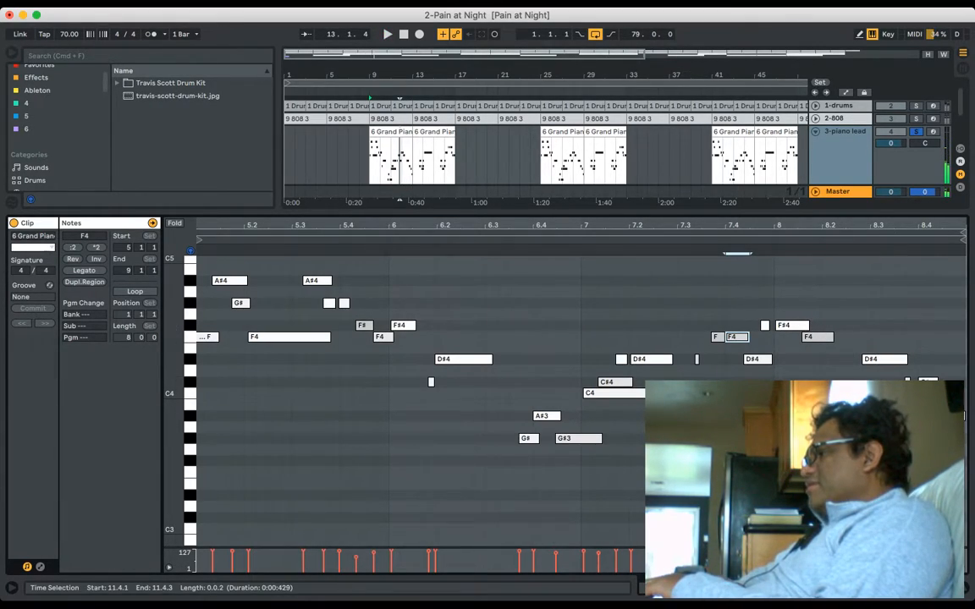
Step: Stop playback and copy the edited piano clip at bar 9 over the piano clips at bars 13 and 25
key("space")
left_click(391, 152)
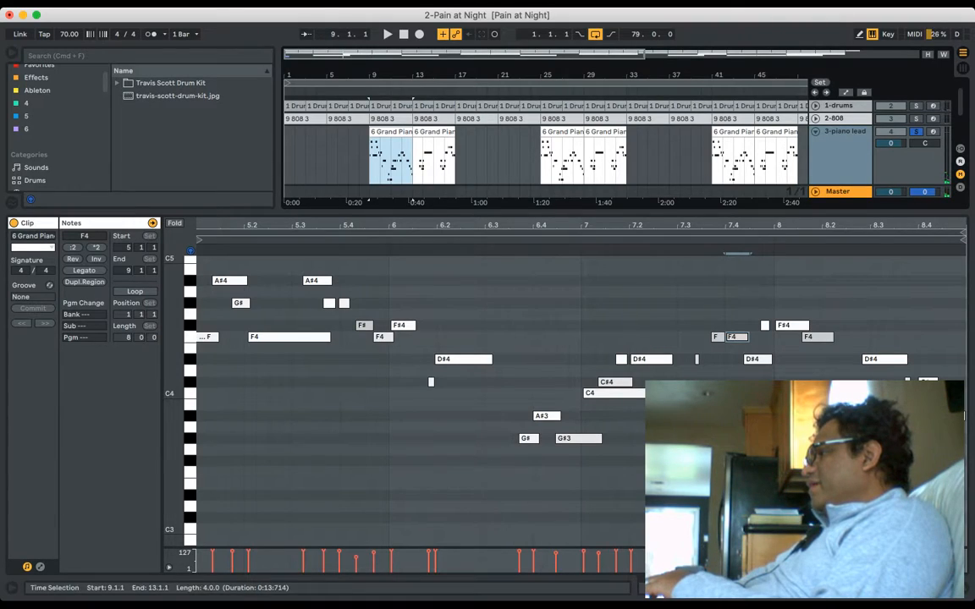
left_click(737, 252)
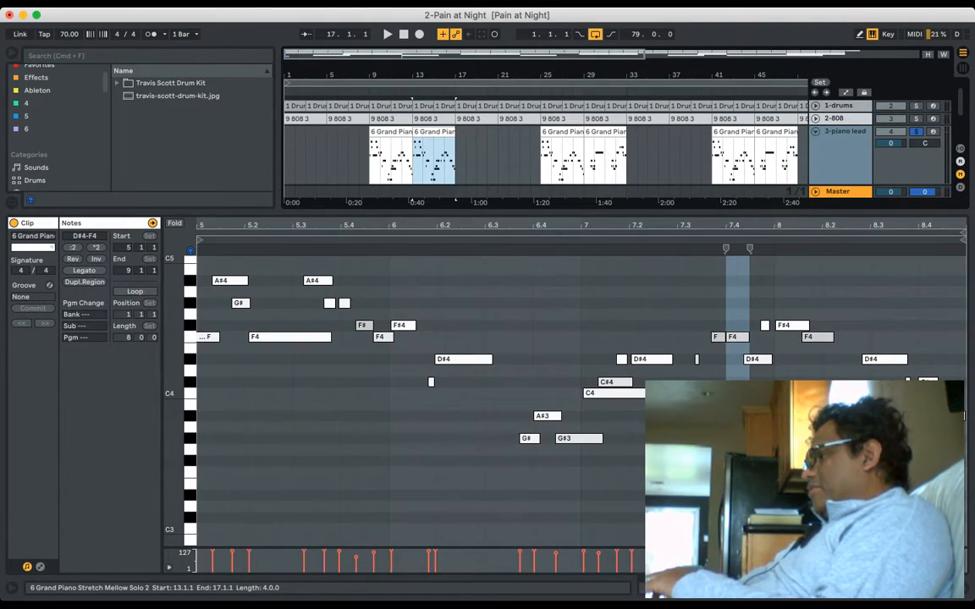
left_click(562, 156)
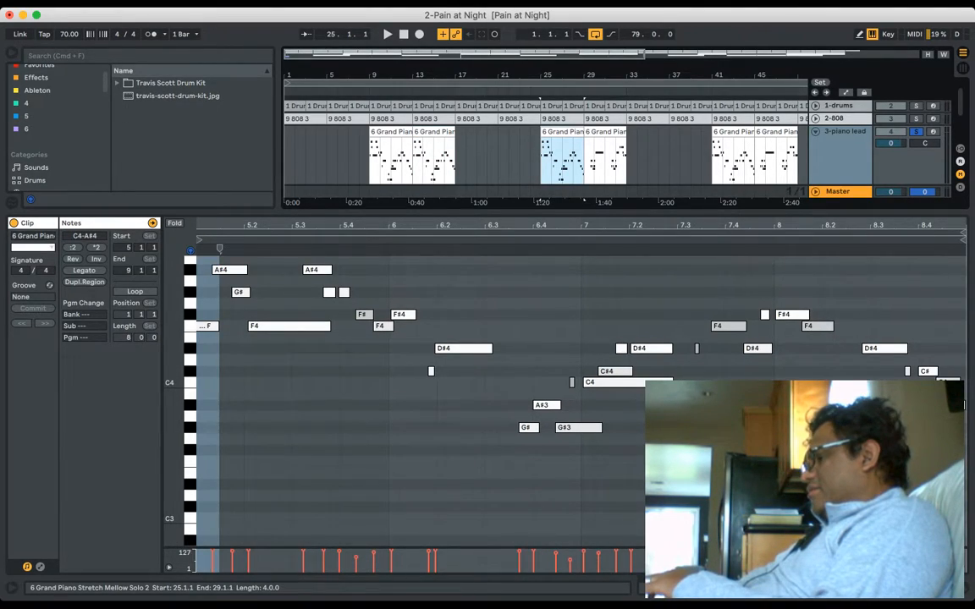
left_click(736, 252)
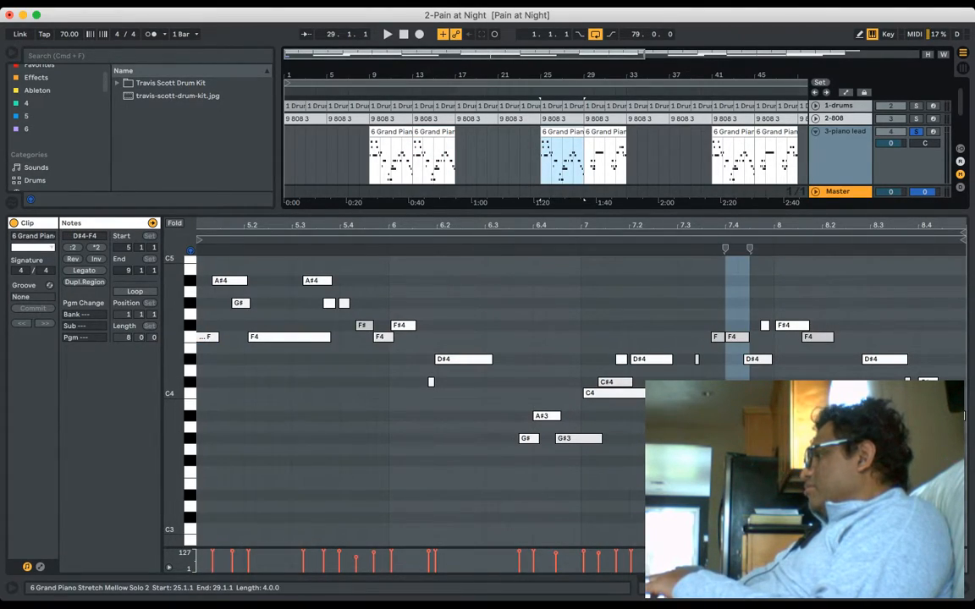
Step: Replace the piano clips at bars 29, 41 and 45 with the edited clip, enlarging the arrangement to see all tracks
key("Right")
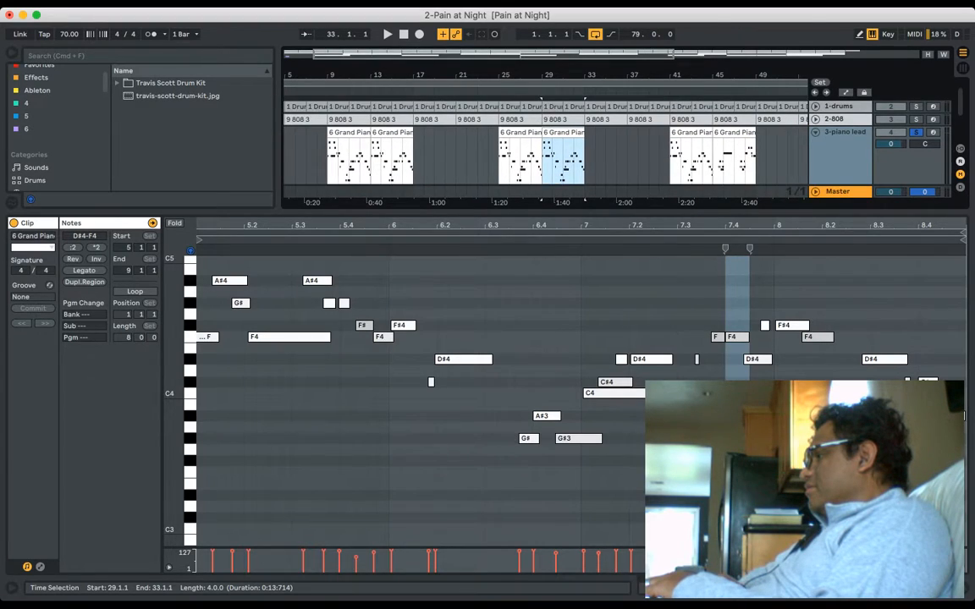
scroll(546, 140, "down", 2)
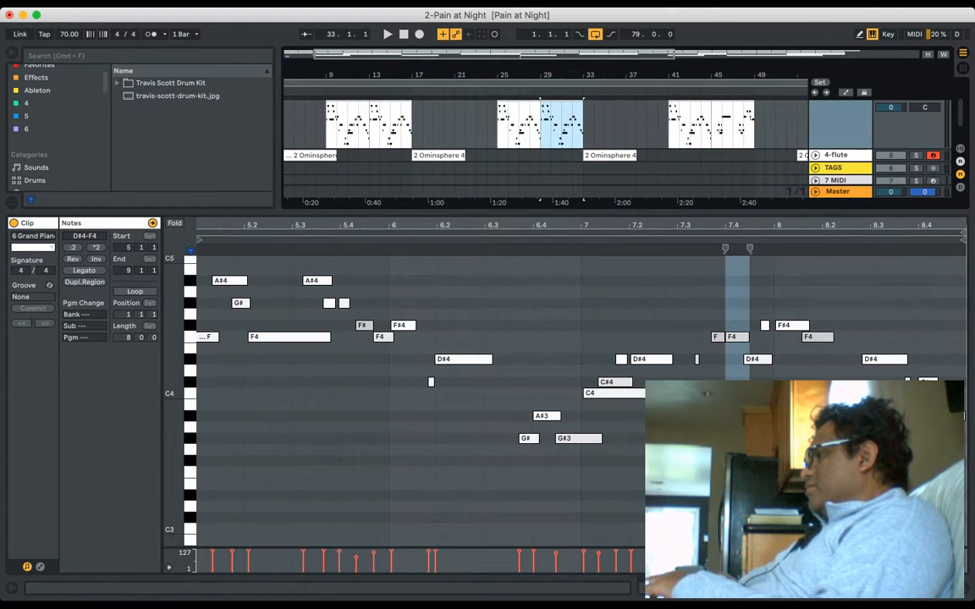
left_click_drag(546, 214, 546, 354)
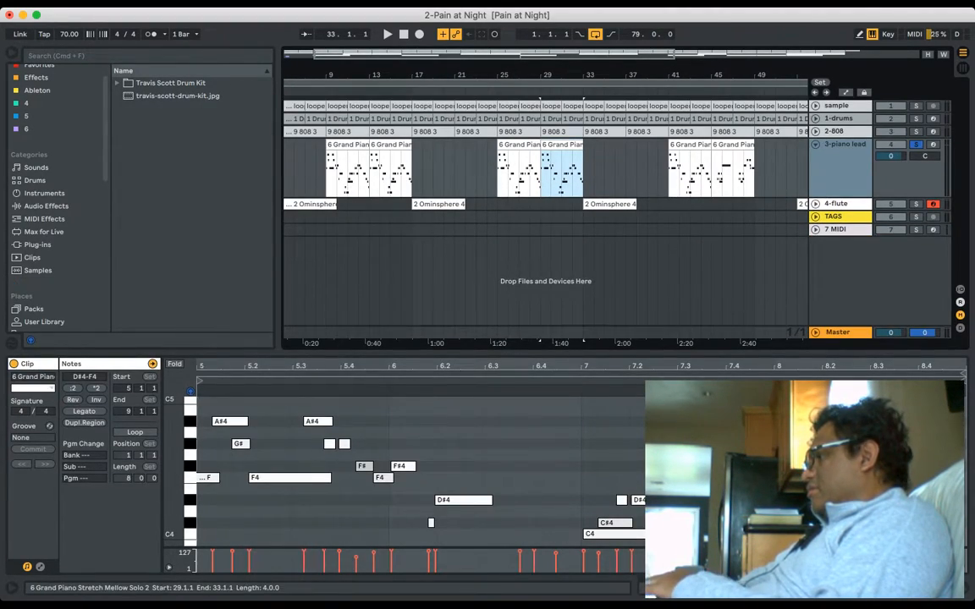
key("Right")
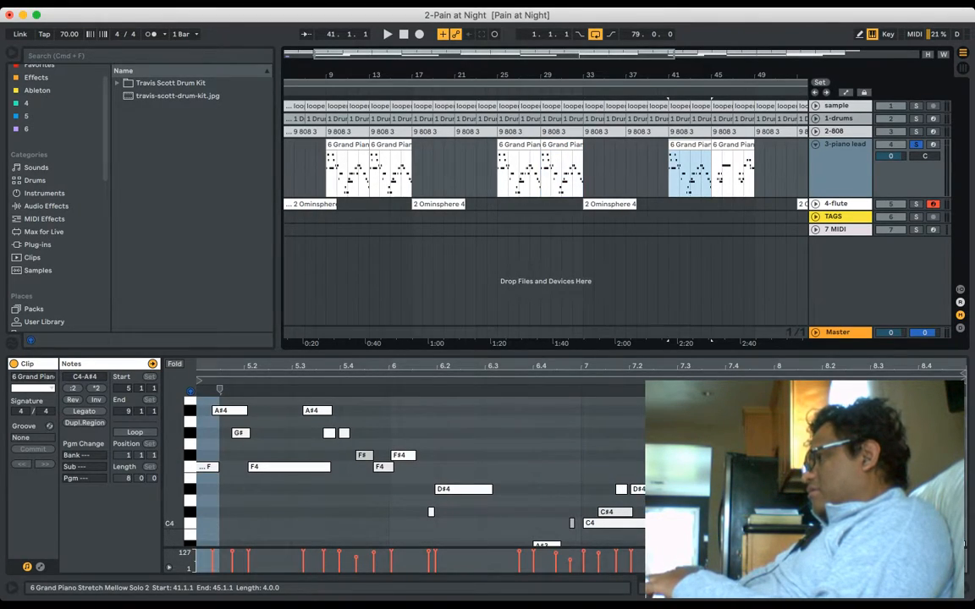
key("Right")
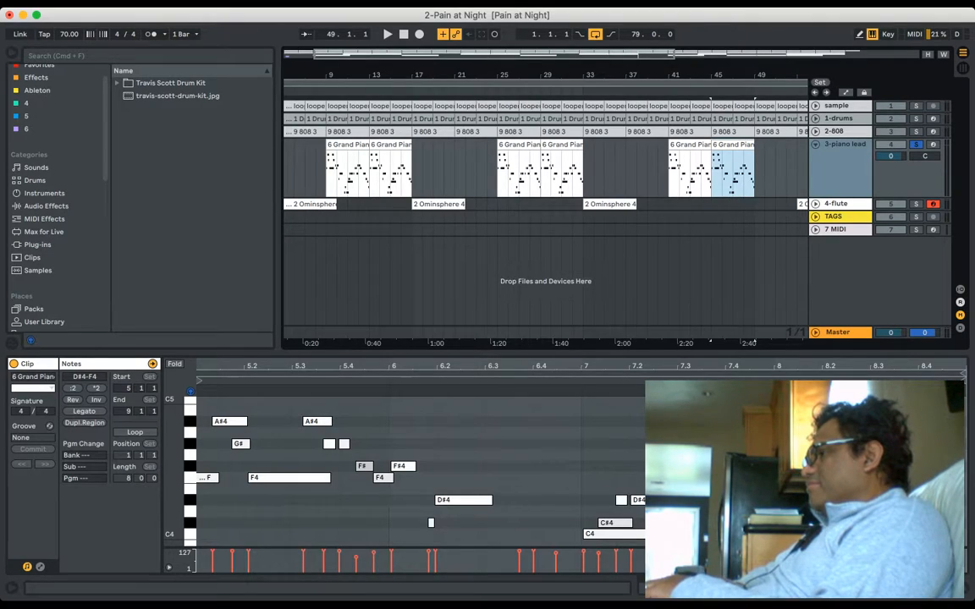
Step: Play the piano lead from bar 9 and save the project
left_click(347, 169)
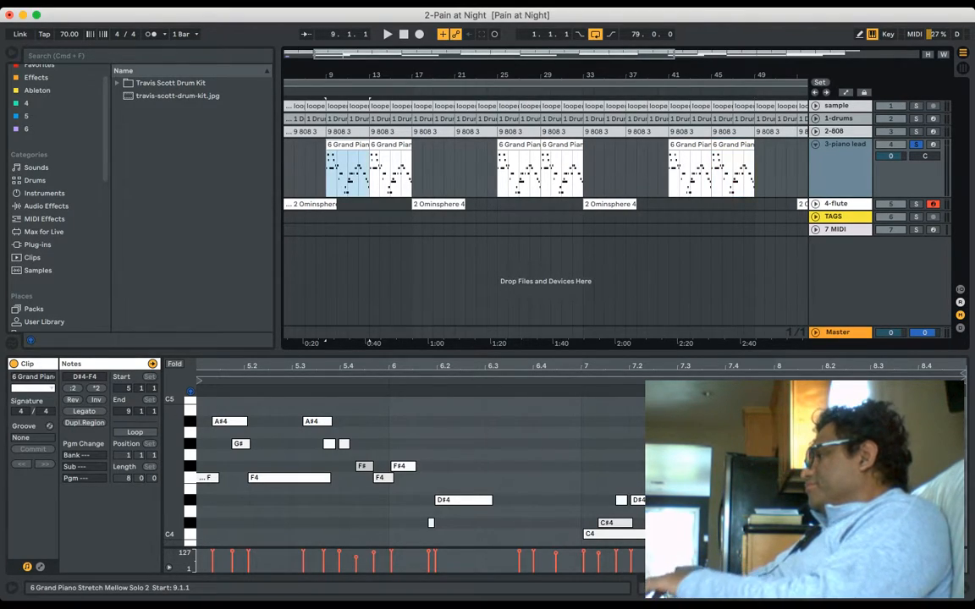
key("space")
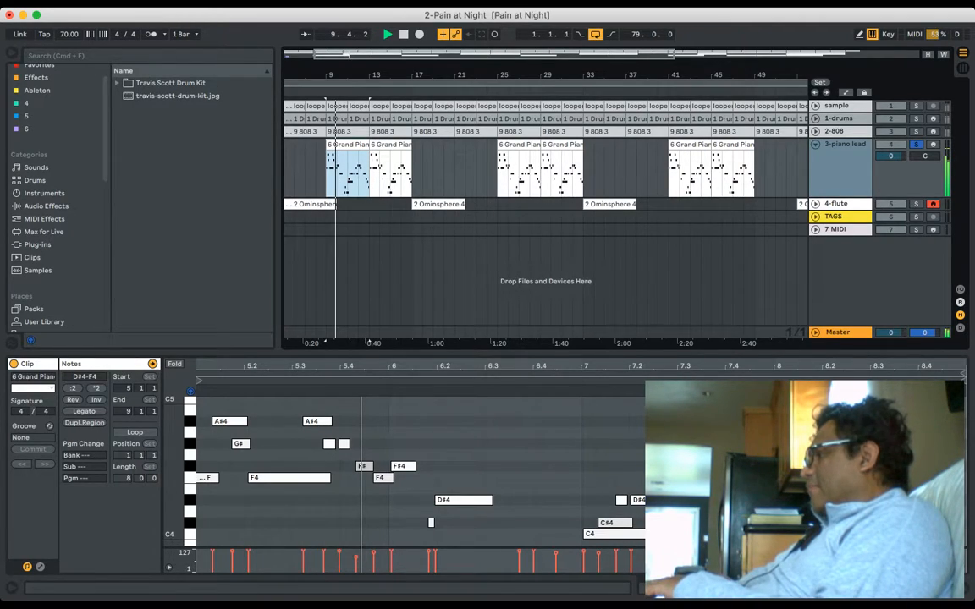
key("super+s")
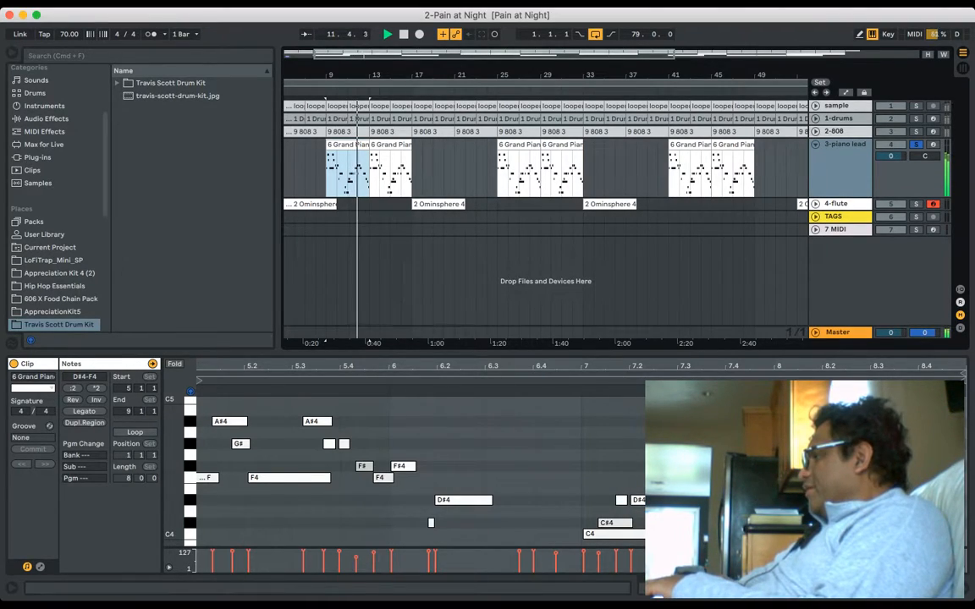
key("space")
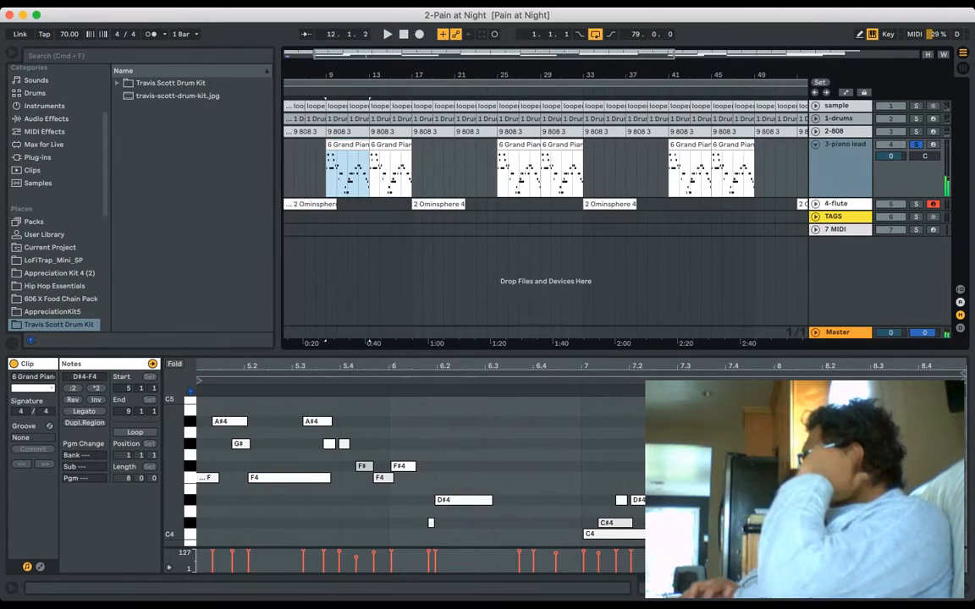
Step: Collapse the 3-piano lead track and expand the 4-flute track
key("Left")
key("Down")
key("Right")
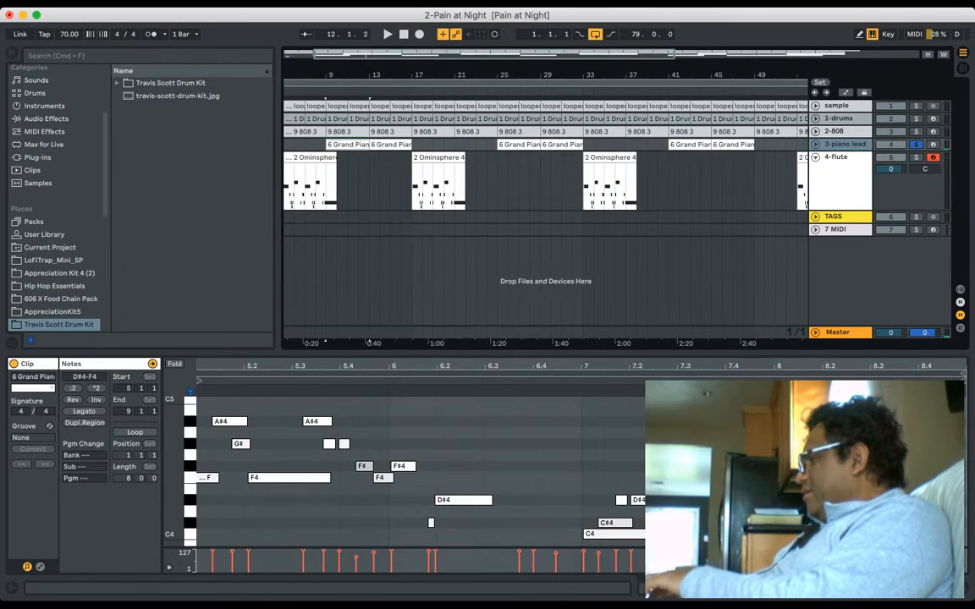
Step: Delete the empty 7 MIDI track at the end of the track list
key("Down")
key("Down")
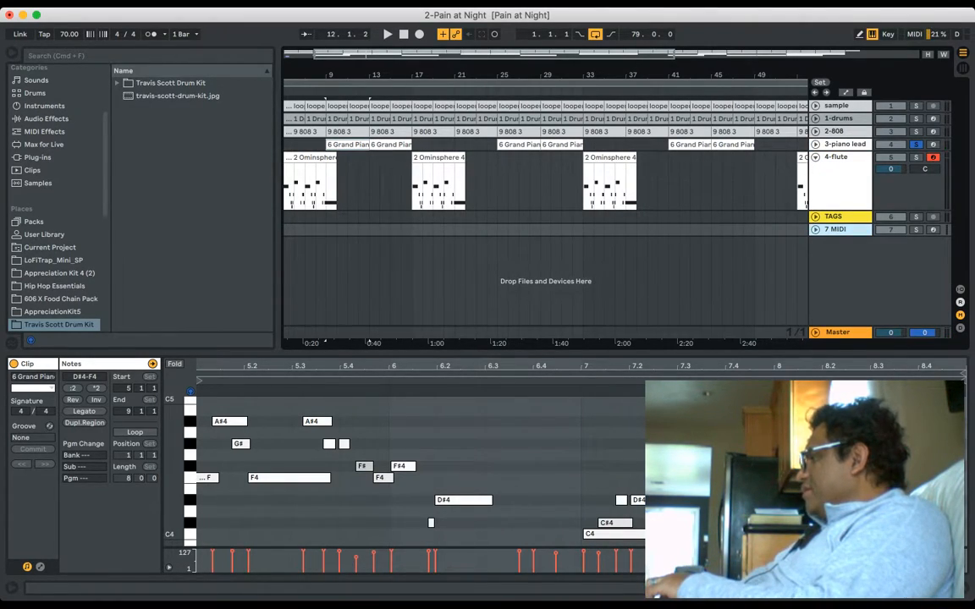
key("Delete")
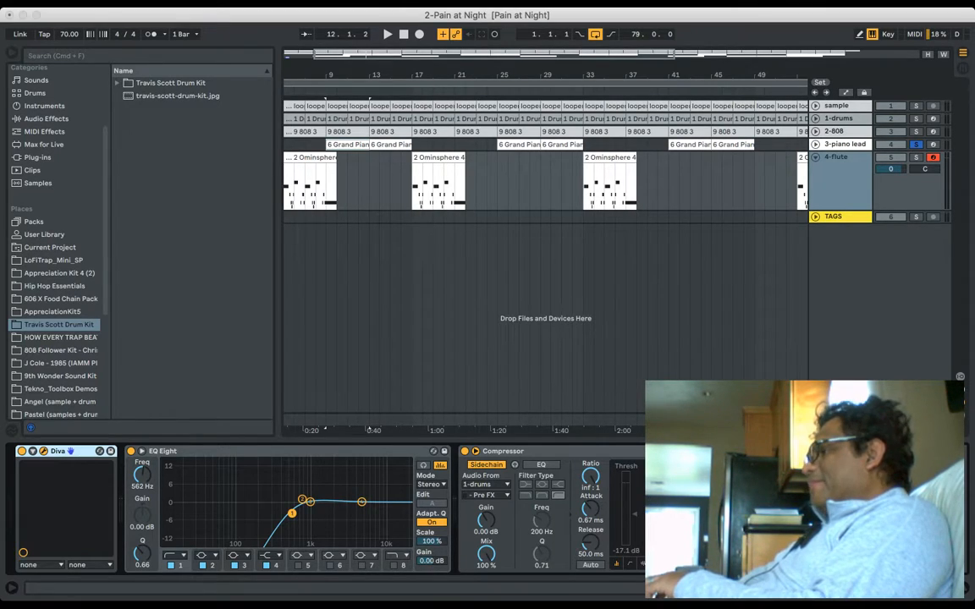
Step: Solo the 4-flute track and audition its first clip from bar 5
key("super+Tab")
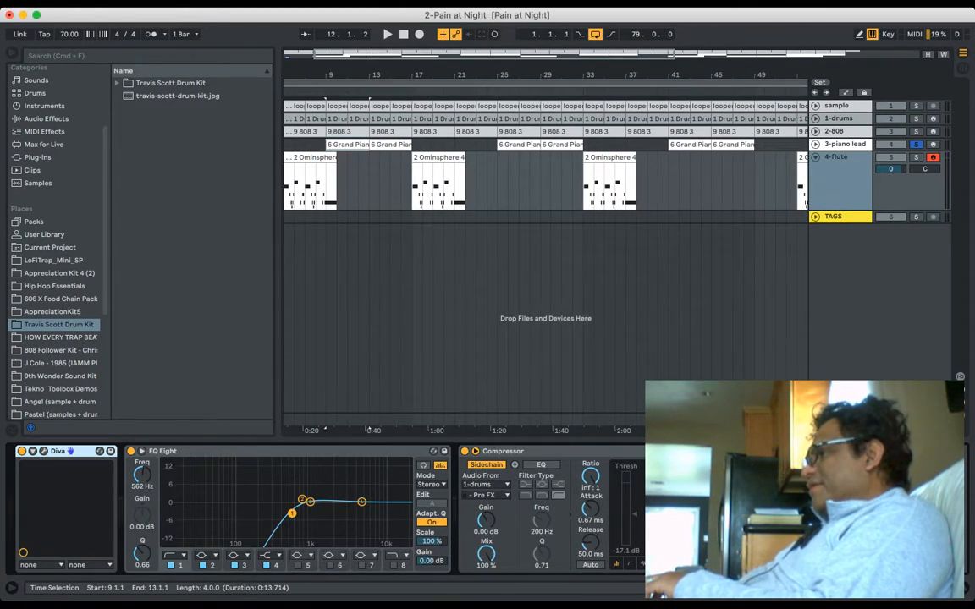
scroll(546, 182, "left", 3)
scroll(546, 182, "right", 2)
scroll(546, 182, "left", 3)
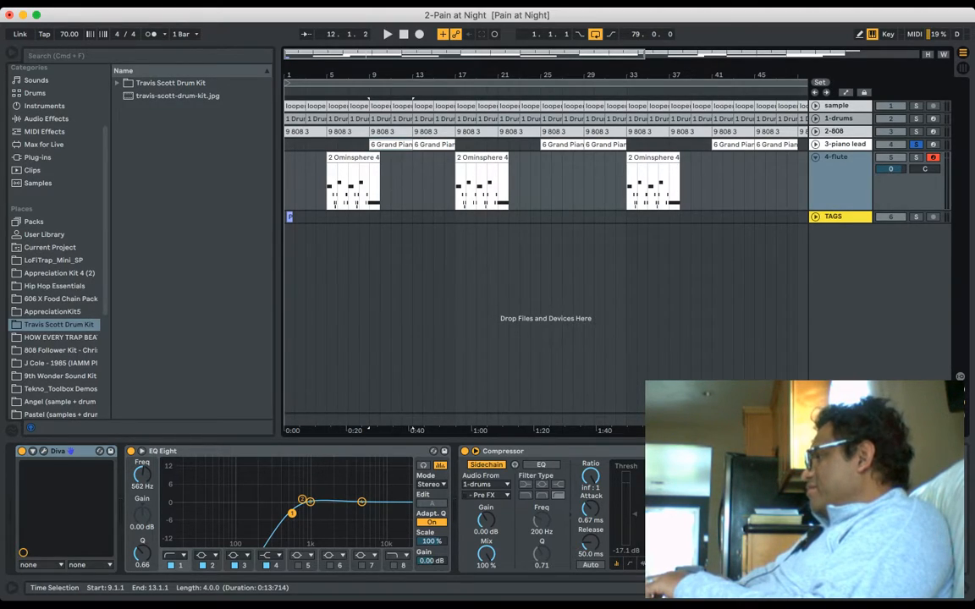
left_click(353, 181)
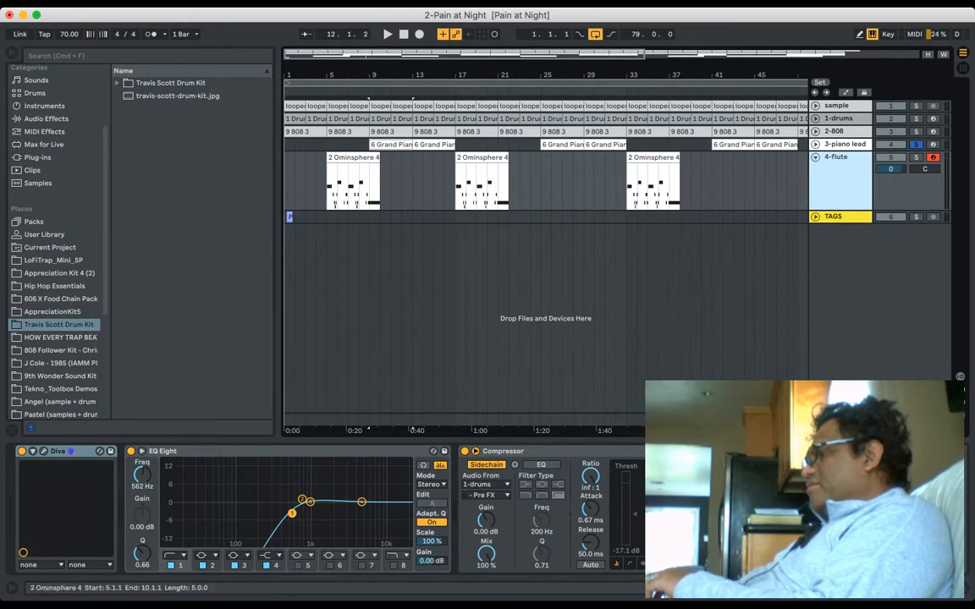
left_click(353, 182)
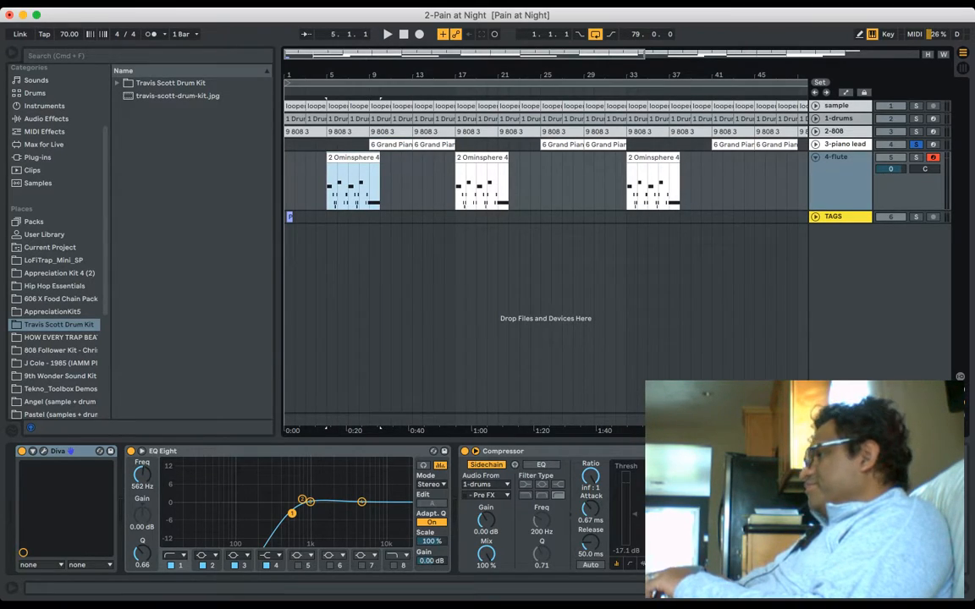
key("space")
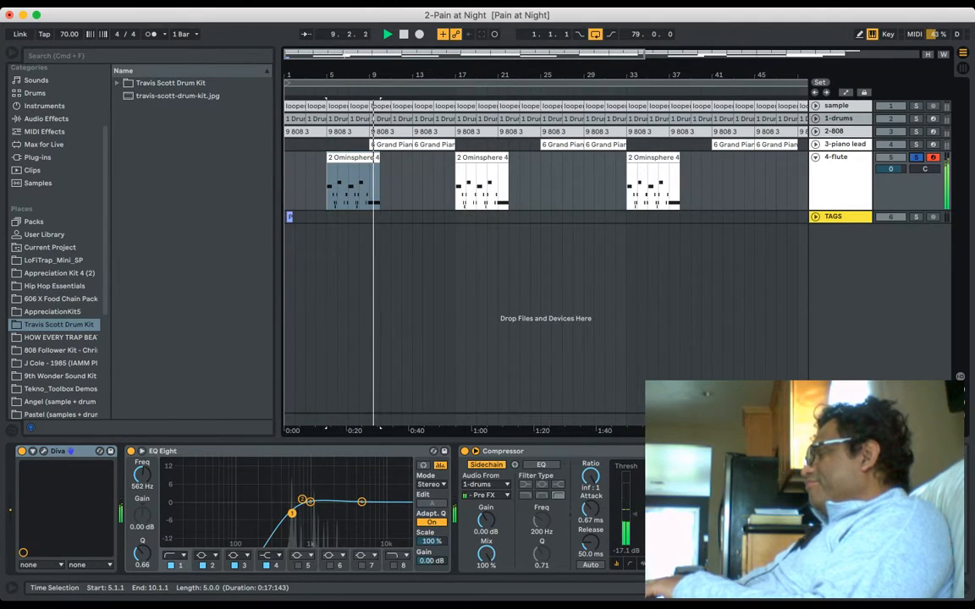
key("space")
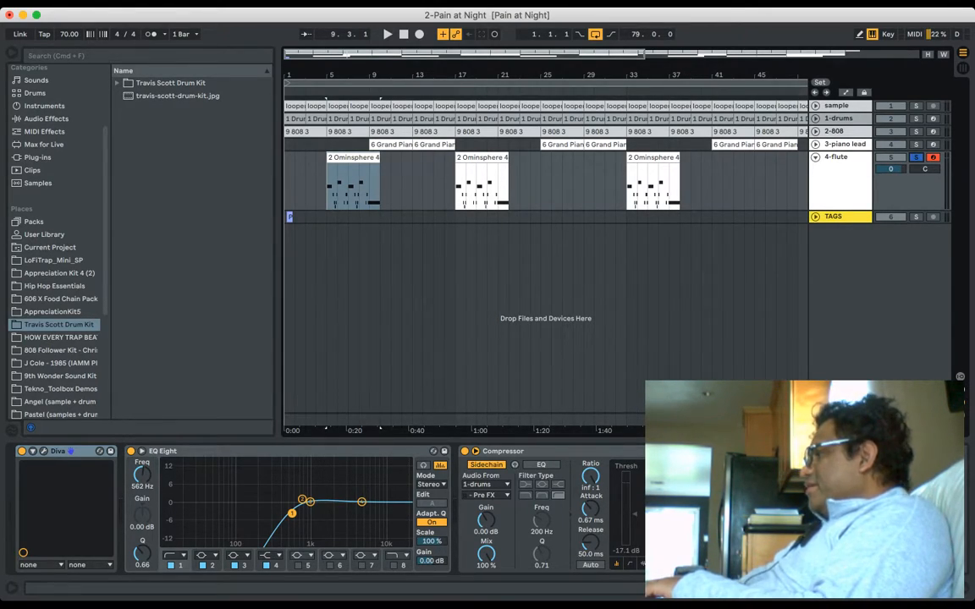
Step: Collapse the flute track, switch the solo from flute to TAGS, and play the producer tag from the start
key("Left")
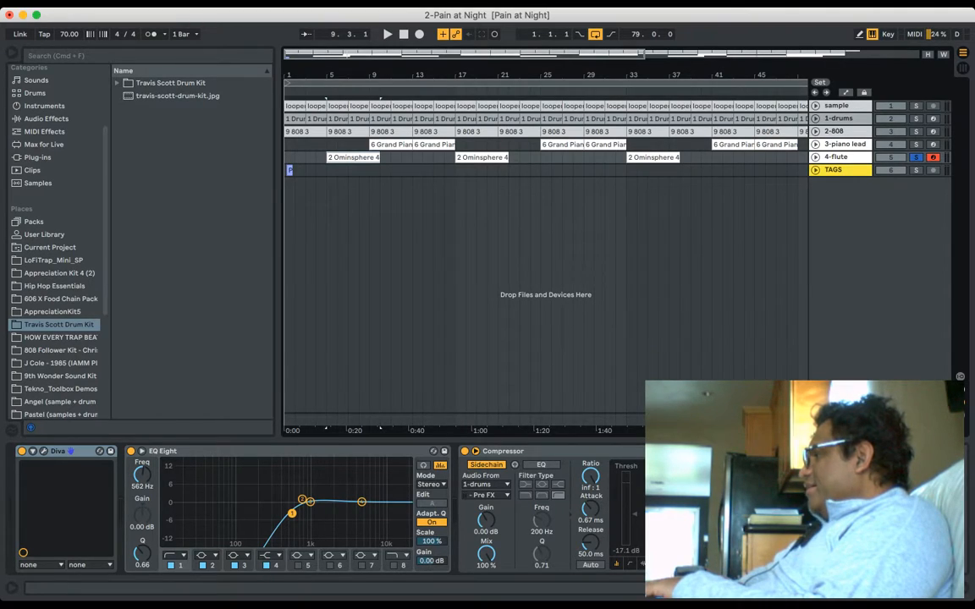
left_click(915, 157)
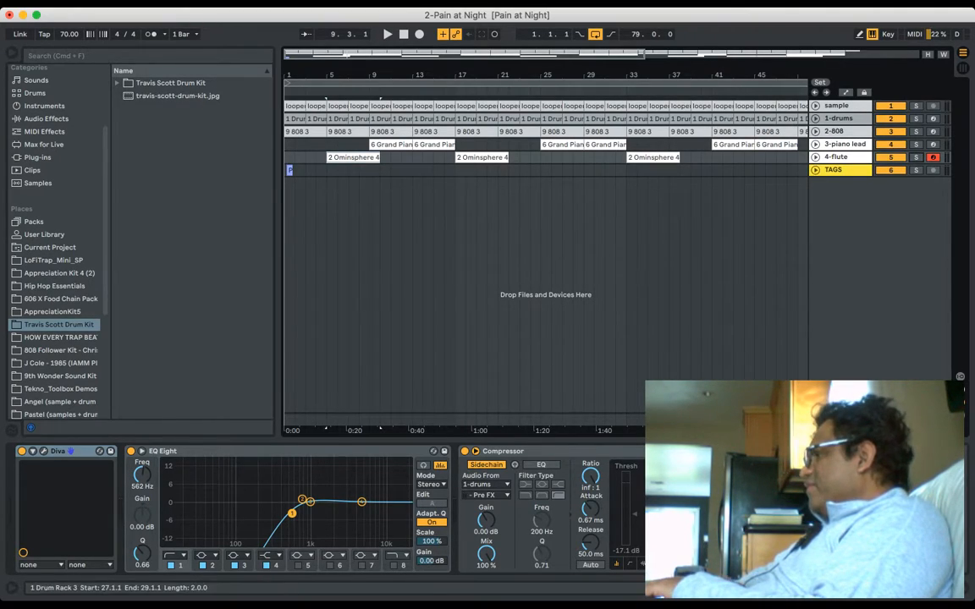
left_click(403, 34)
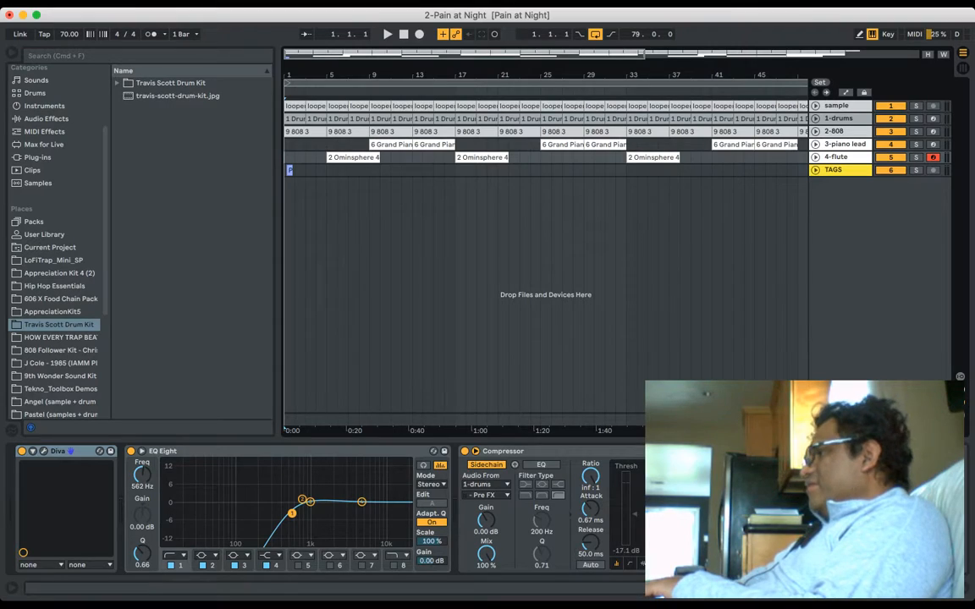
left_click(916, 170)
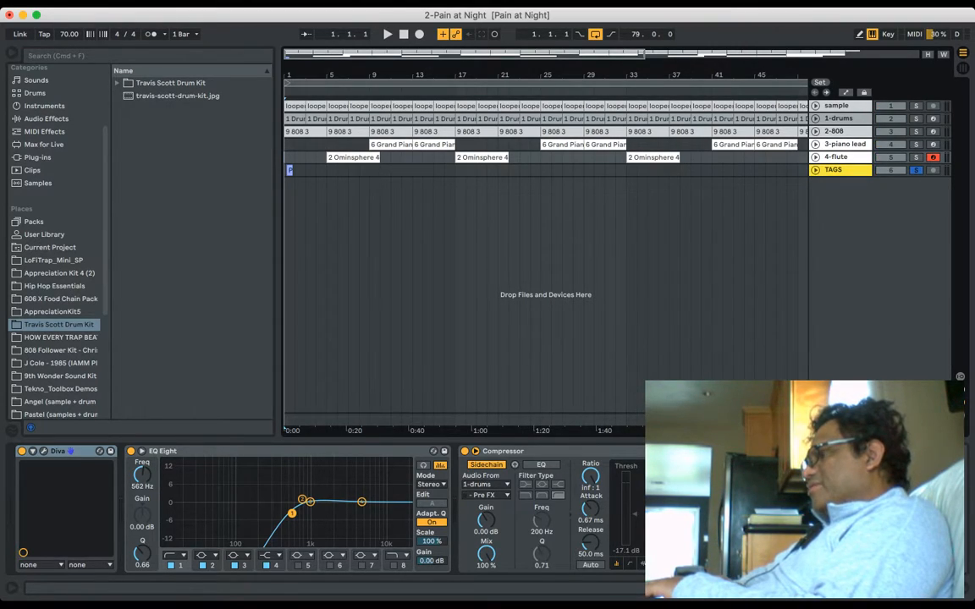
key("space")
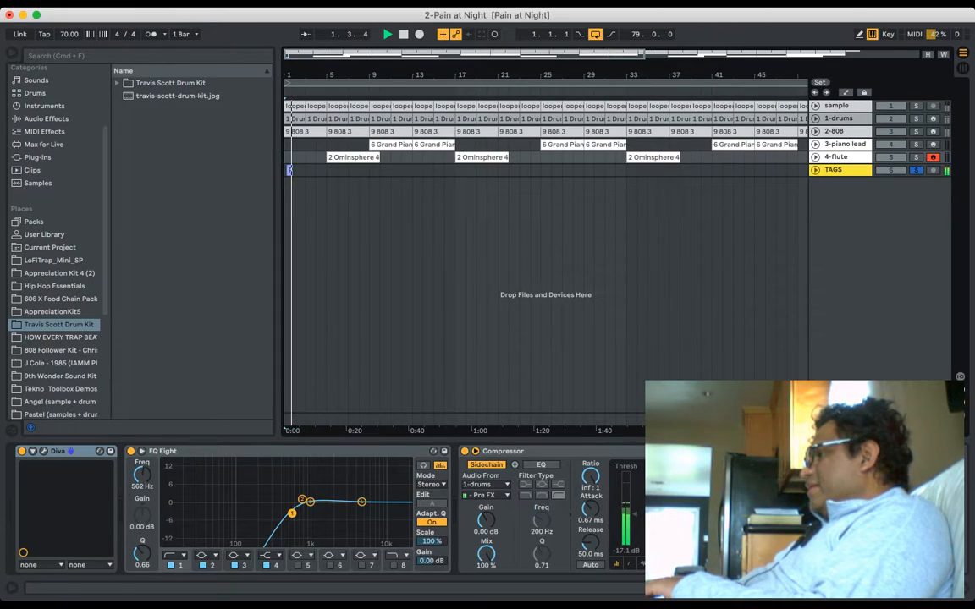
key("space")
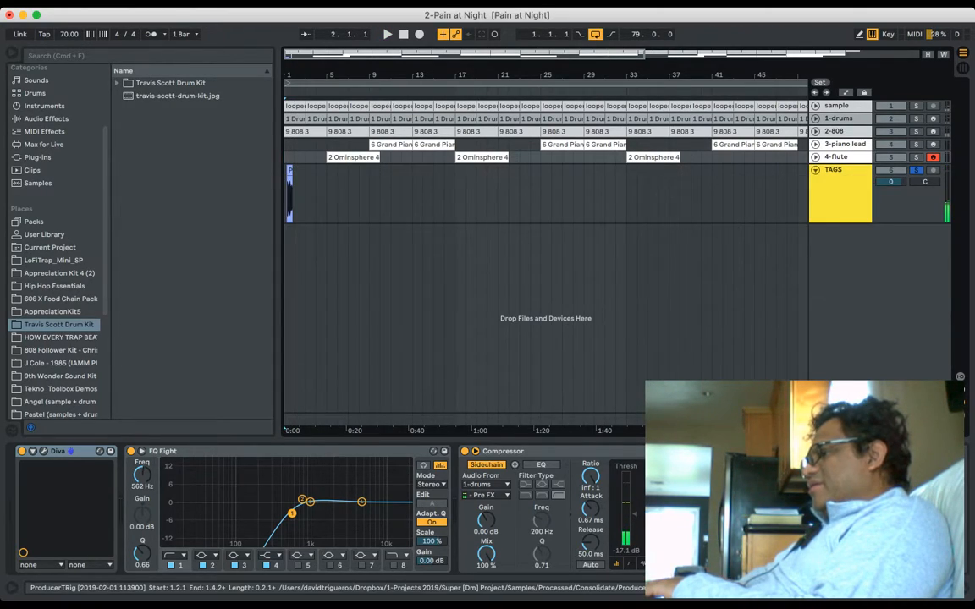
Step: Inspect the tag sample and the TAGS track's Delay and Valhalla reverb devices, and collapse and unsolo the track
key("shift+Tab")
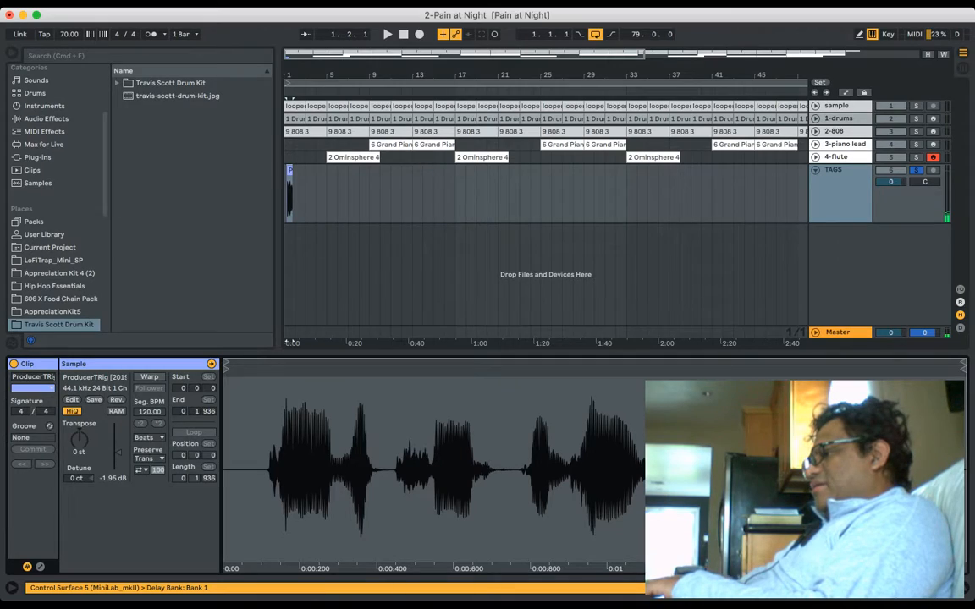
key("shift+Tab")
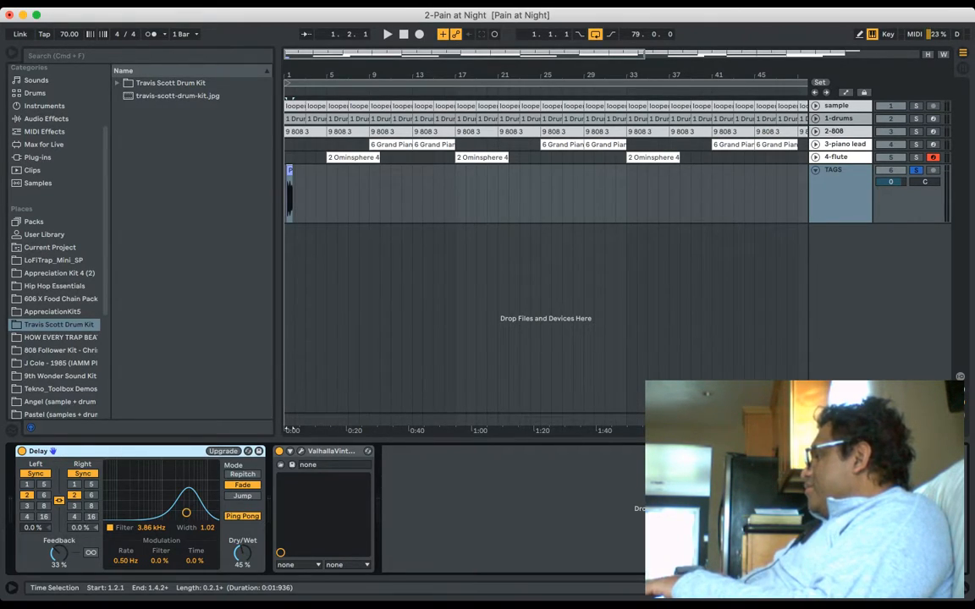
left_click(815, 171)
left_click(915, 170)
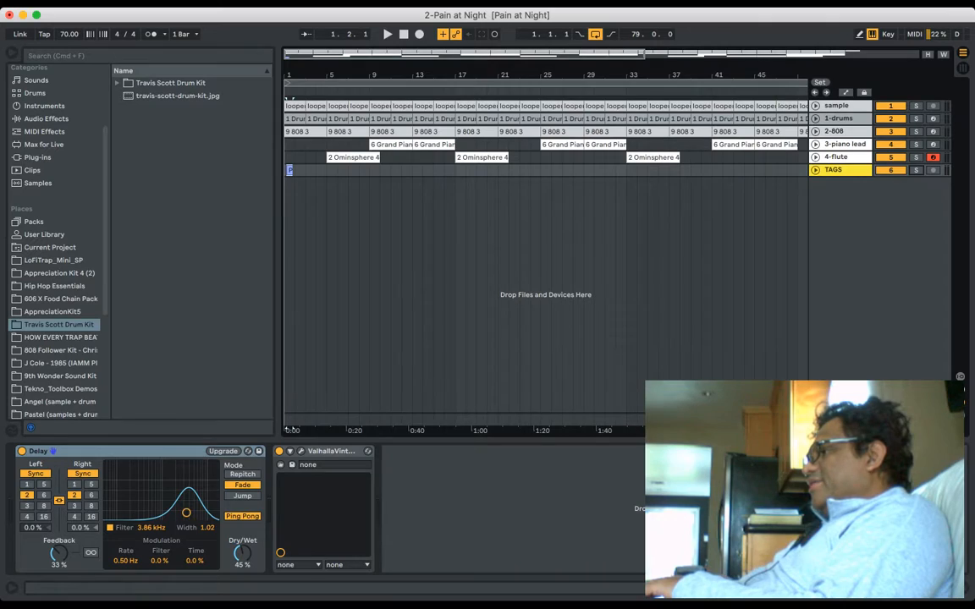
Step: Play the full beat from the start with the sample and 1-drums tracks expanded and their automation shown
key("space")
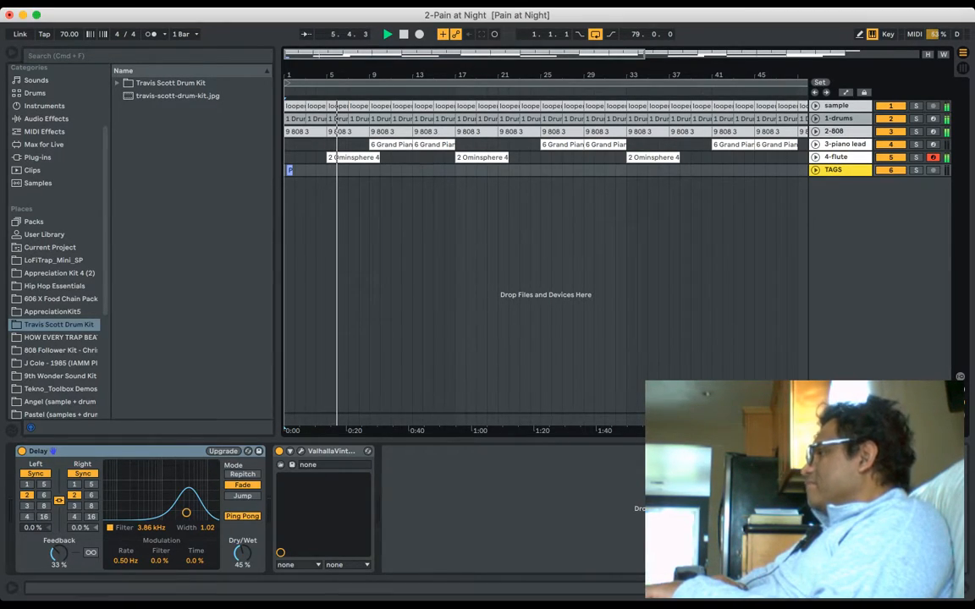
key("Right")
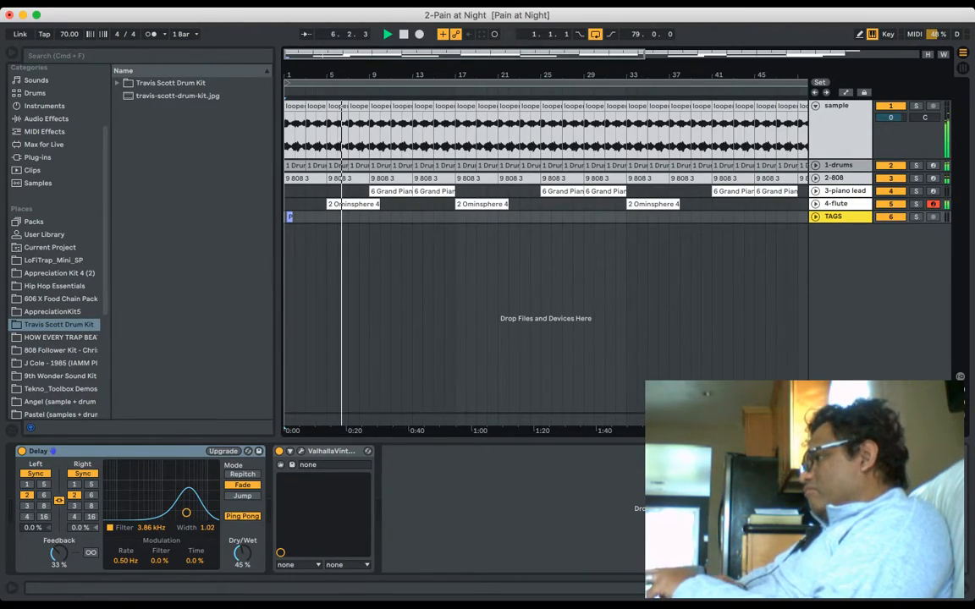
key("Right")
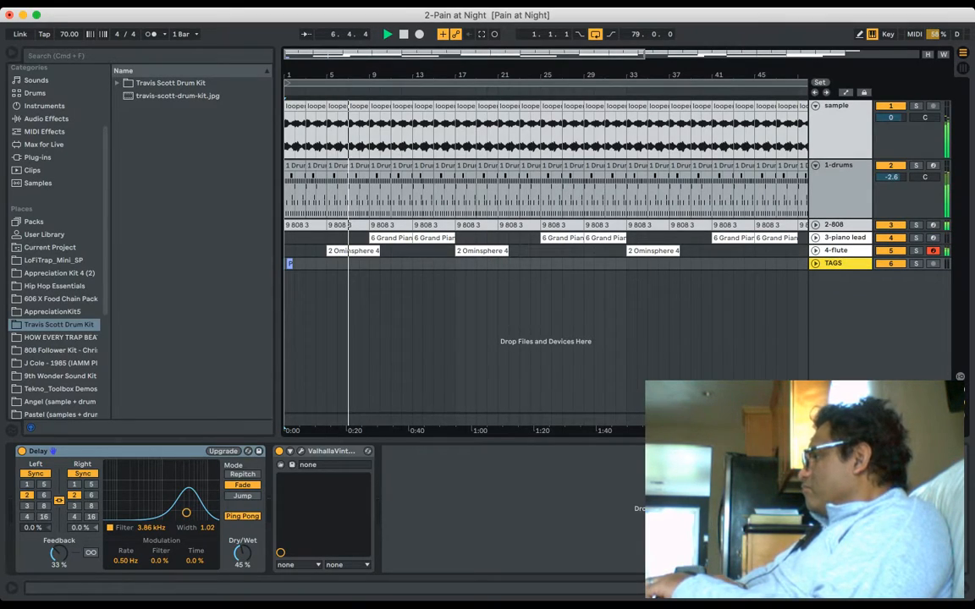
key("a")
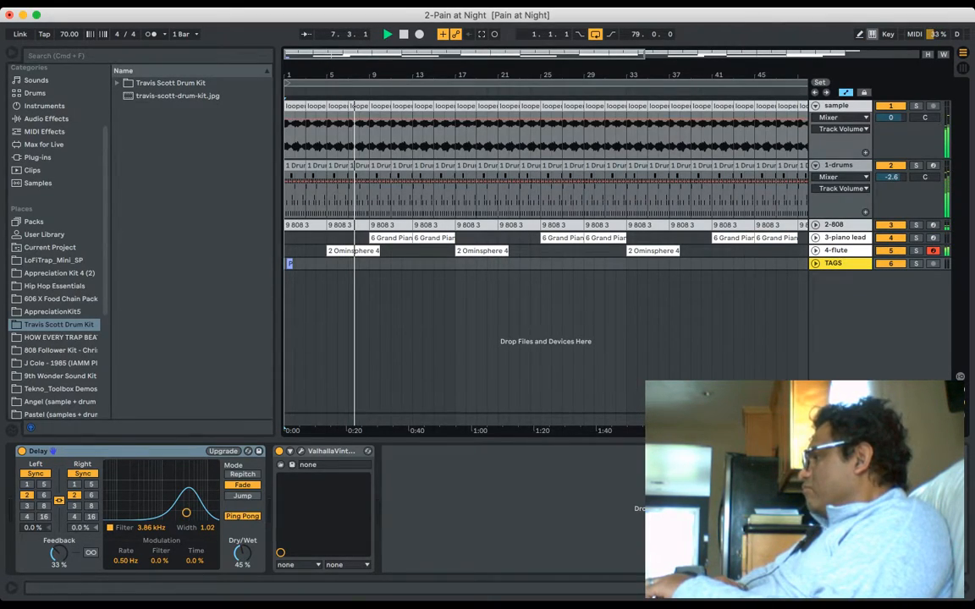
Step: Expand the 2-808, 3-piano lead and 4-flute tracks to follow their clips while the beat plays
key("Right")
key("Right")
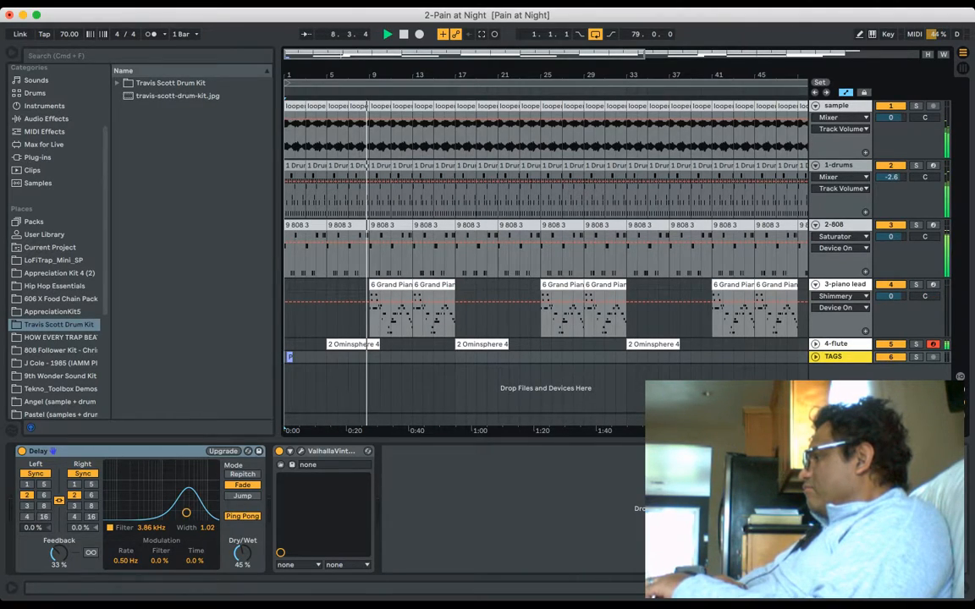
key("Right")
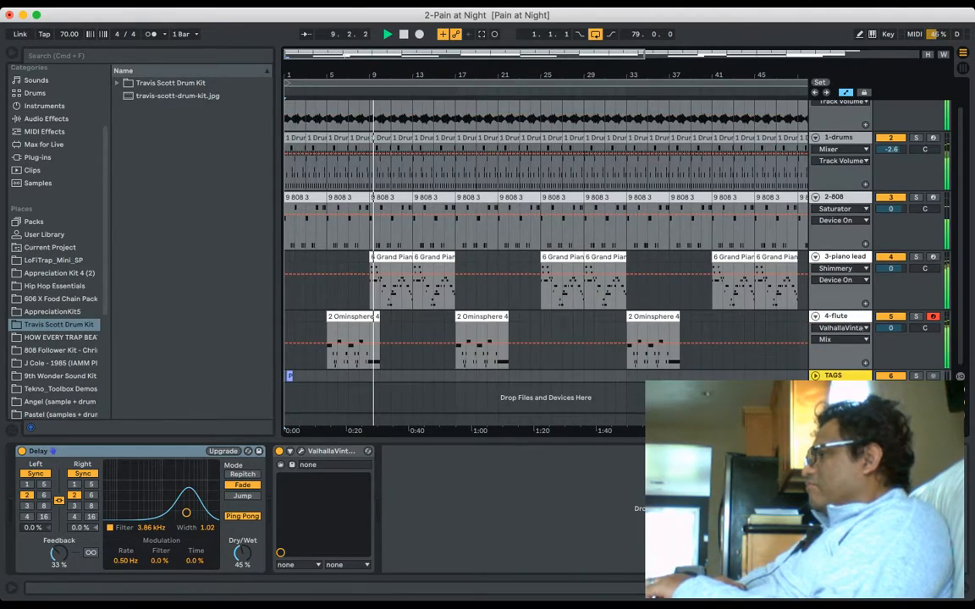
scroll(546, 241, "up", 1)
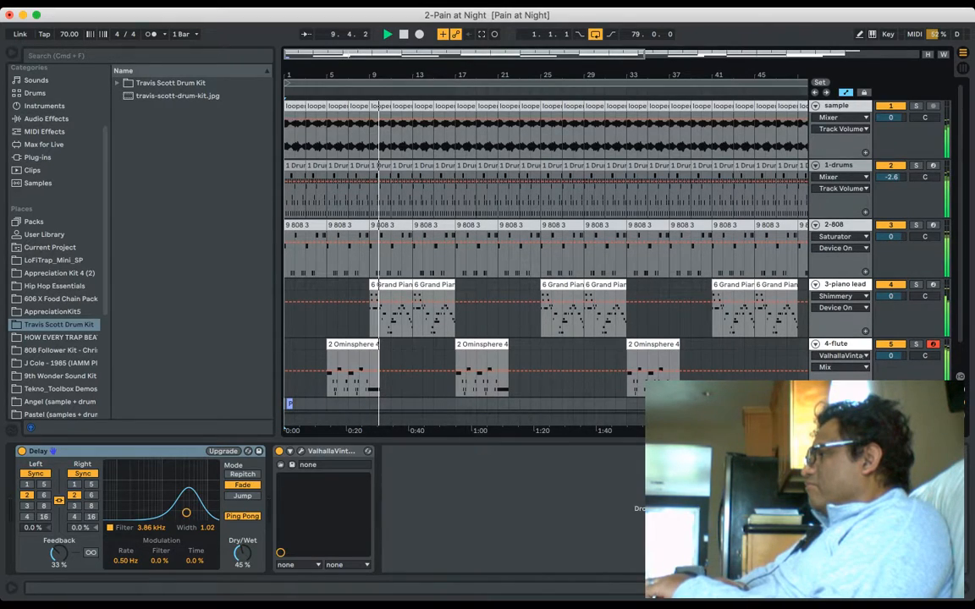
key("minus")
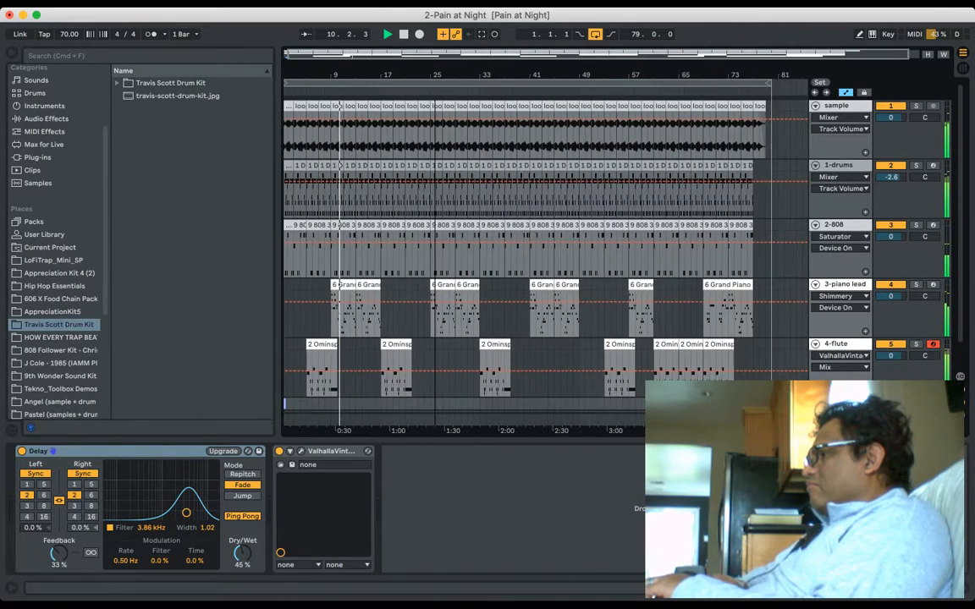
key("plus")
key("plus")
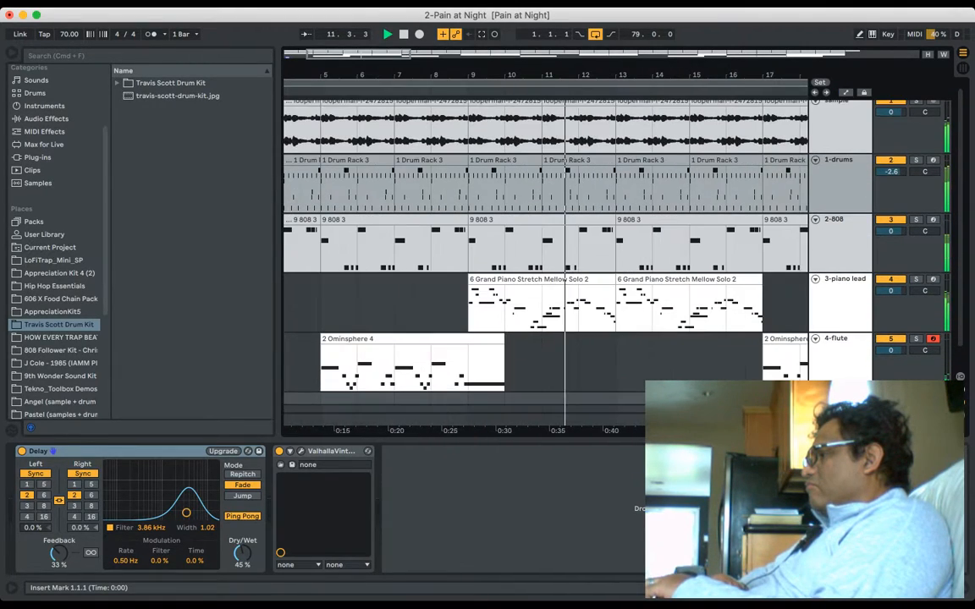
Step: Toggle the automation display on and off again, leaving the clips shown without automation around bars 12 to 25
key("a")
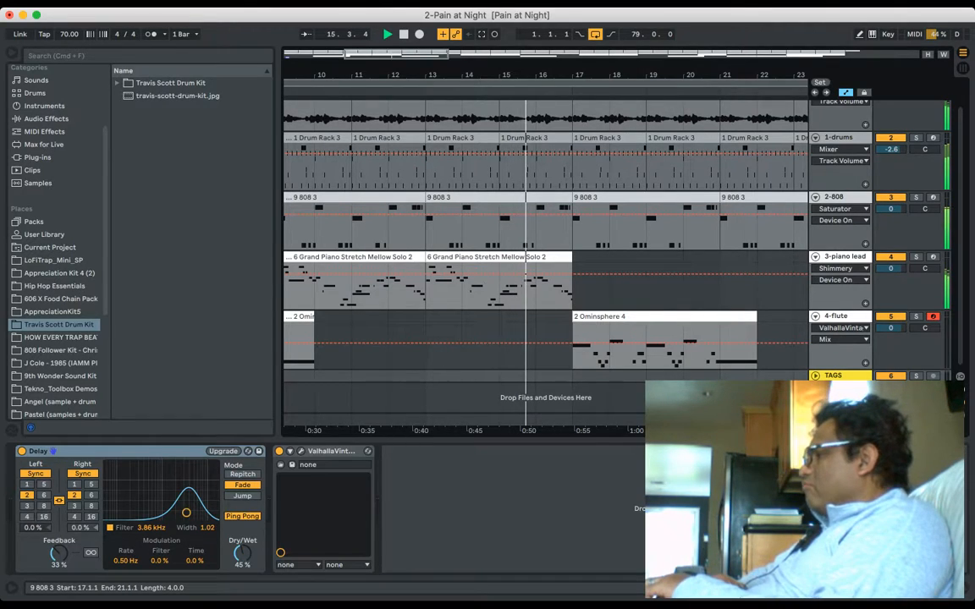
scroll(610, 229, "up", 1)
scroll(546, 237, "down", 1)
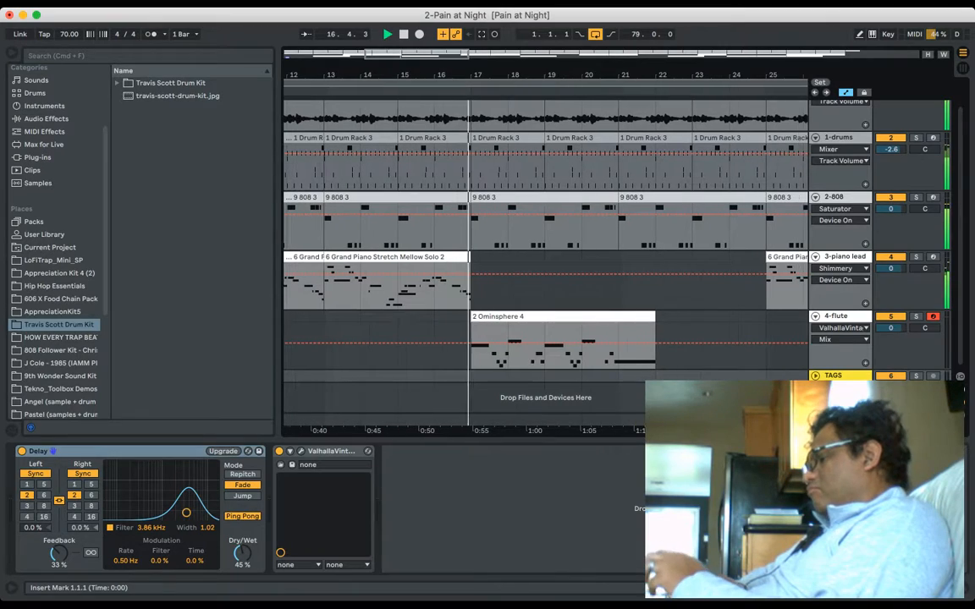
key("a")
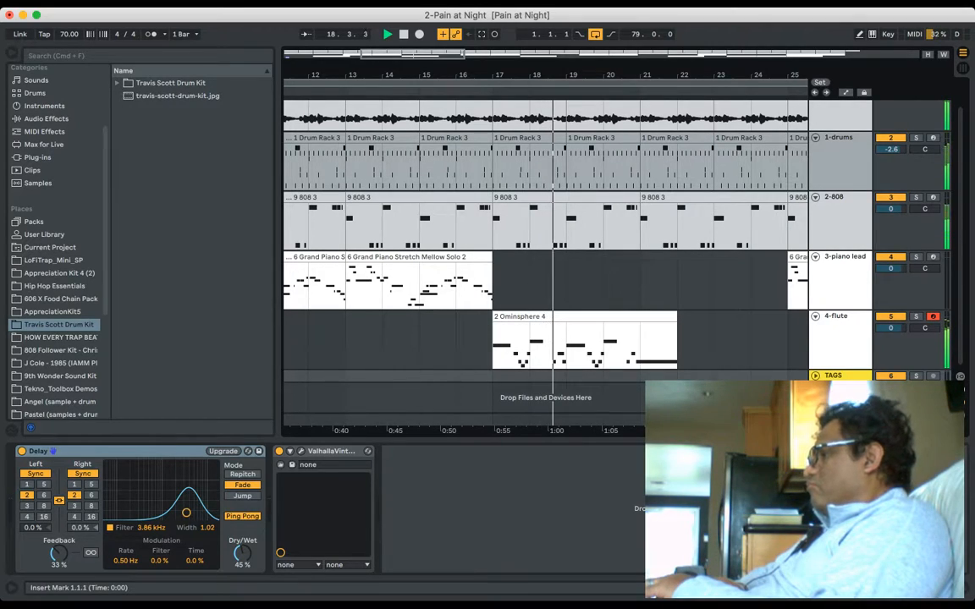
Step: Open the flute clip at bar 17 and examine its MIDI notes in an enlarged note editor, then shrink the editor
double_click(584, 316)
scroll(415, 474, "down", 2)
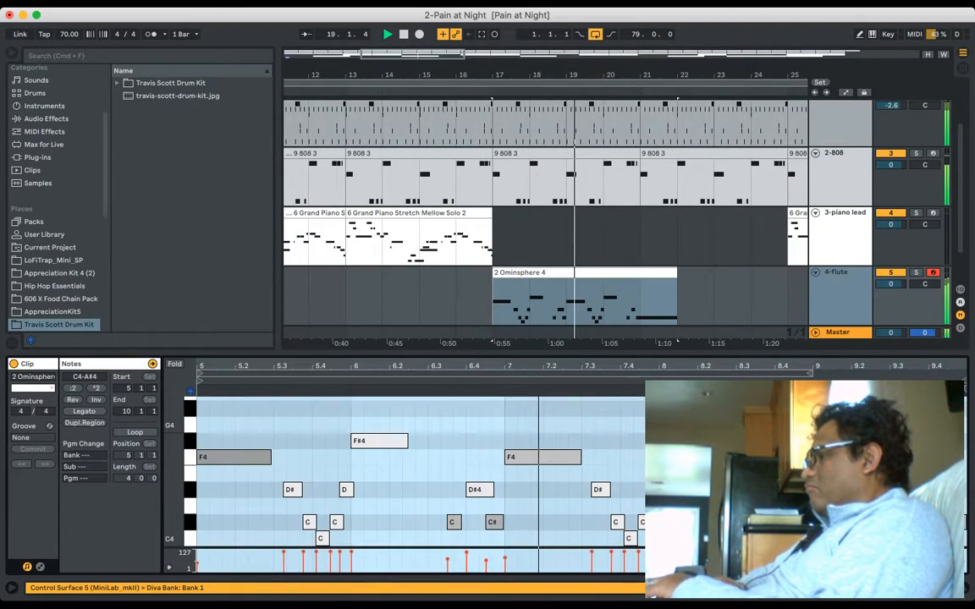
left_click_drag(414, 353, 415, 209)
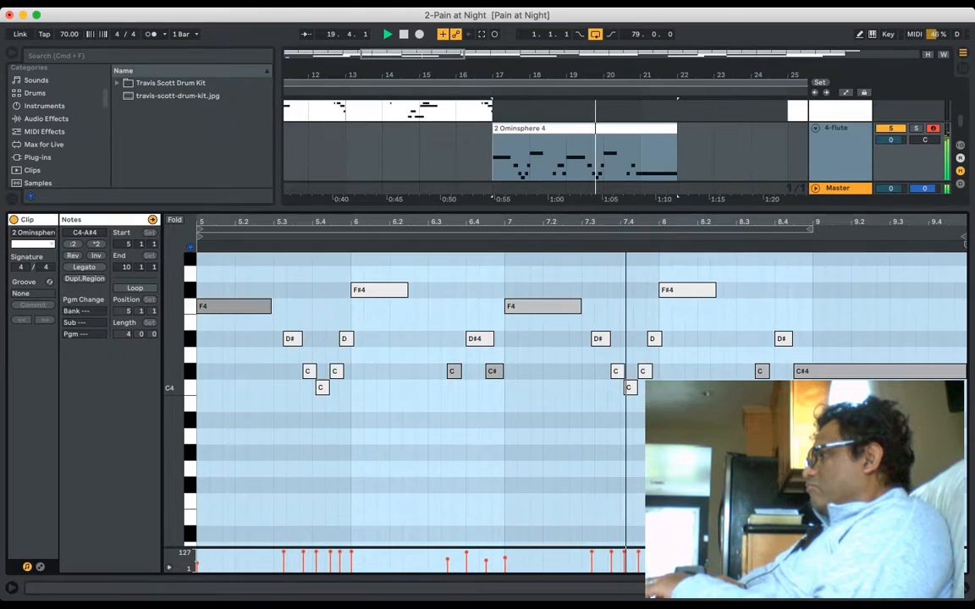
scroll(414, 380, "up", 1)
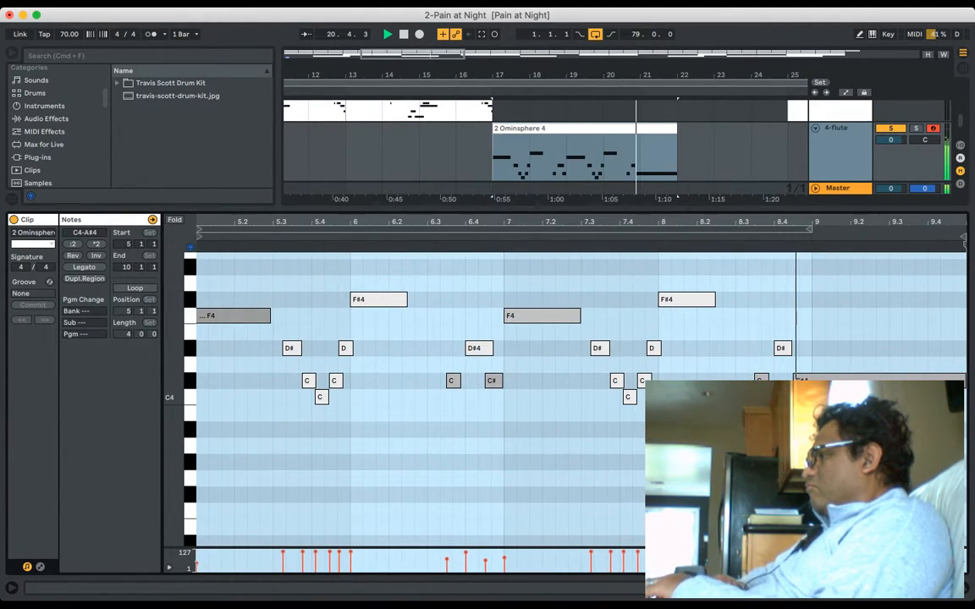
left_click_drag(415, 209, 415, 416)
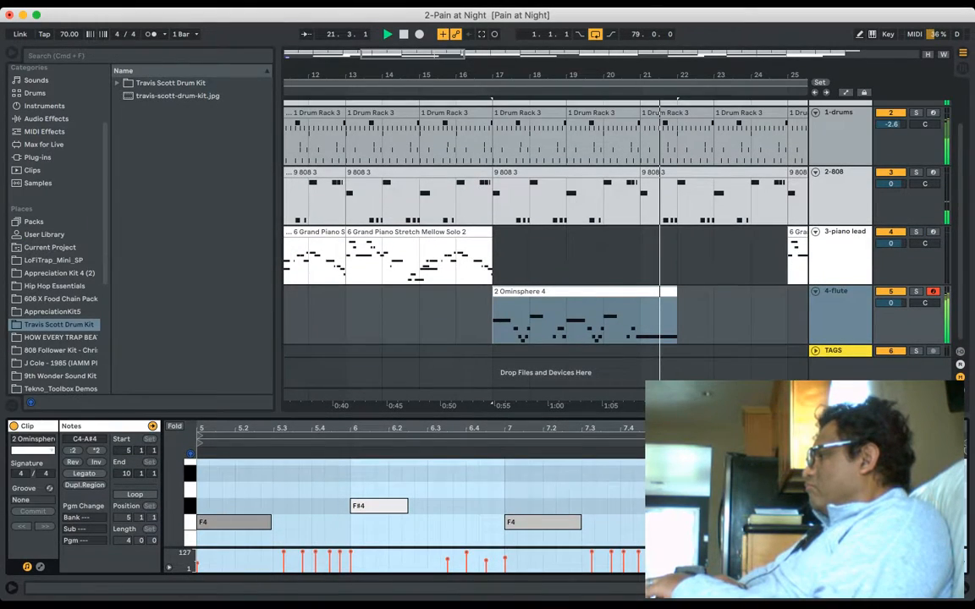
Step: Collapse the flute, piano lead, 808, drums and sample tracks and fit nearly the whole arrangement in view
left_click(584, 291)
scroll(584, 291, "up", 1)
left_click(816, 314)
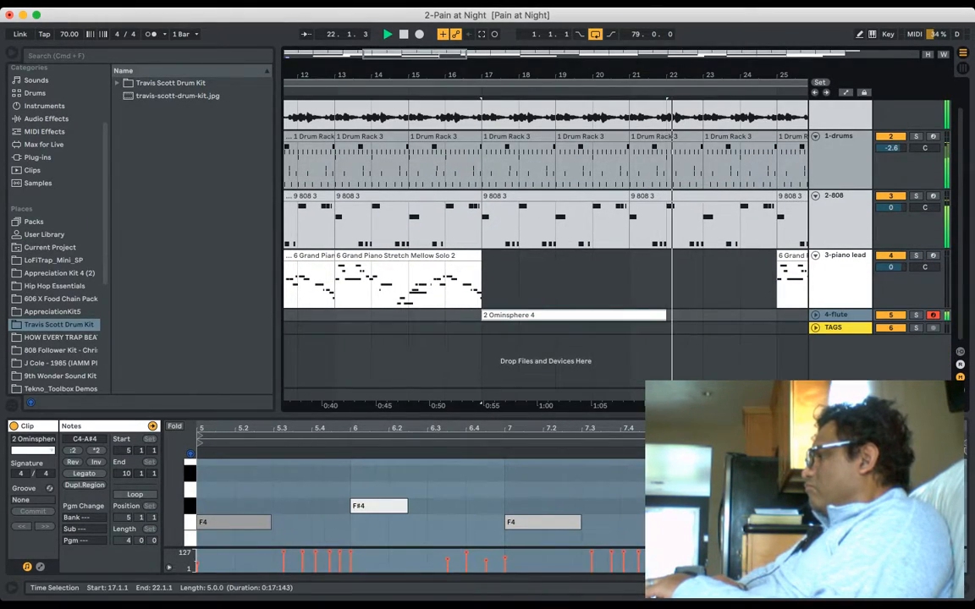
left_click(816, 255)
left_click(816, 225)
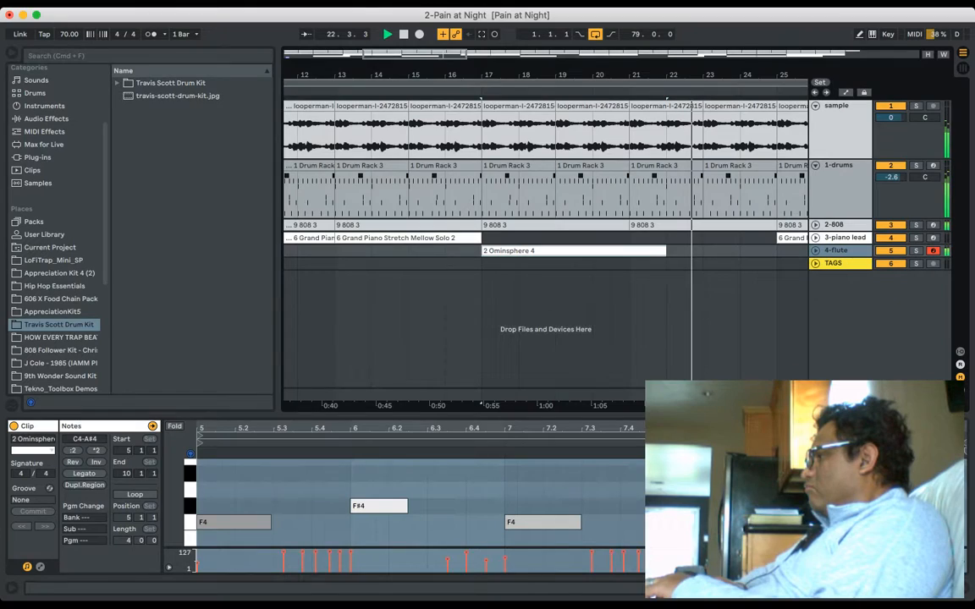
left_click(816, 165)
left_click(815, 106)
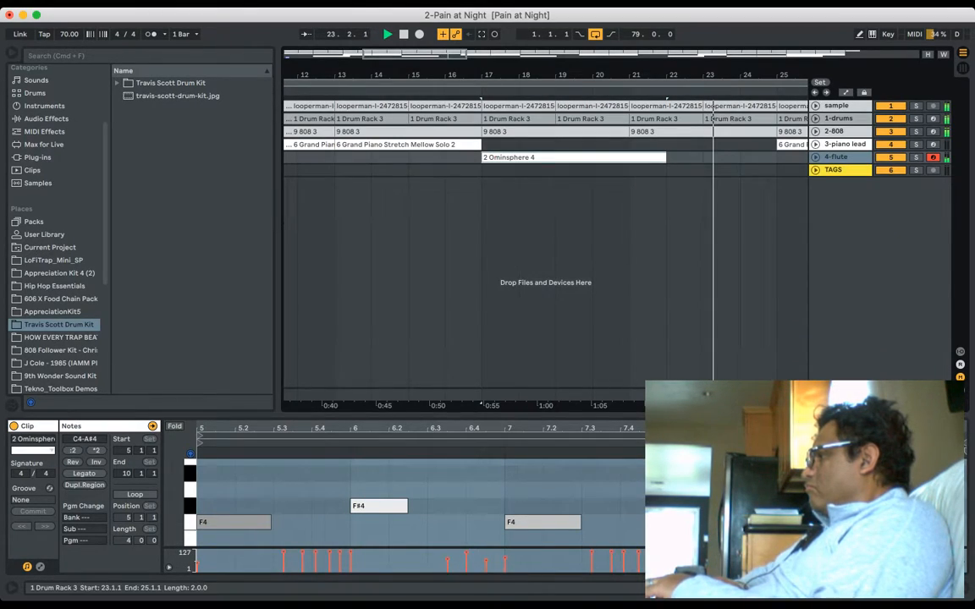
key("minus")
key("minus")
key("minus")
key("minus")
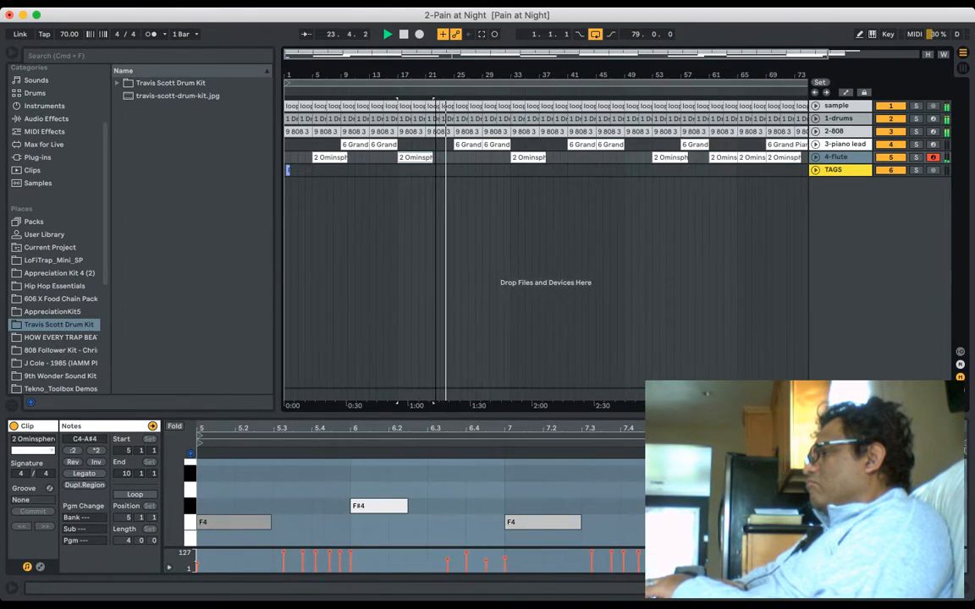